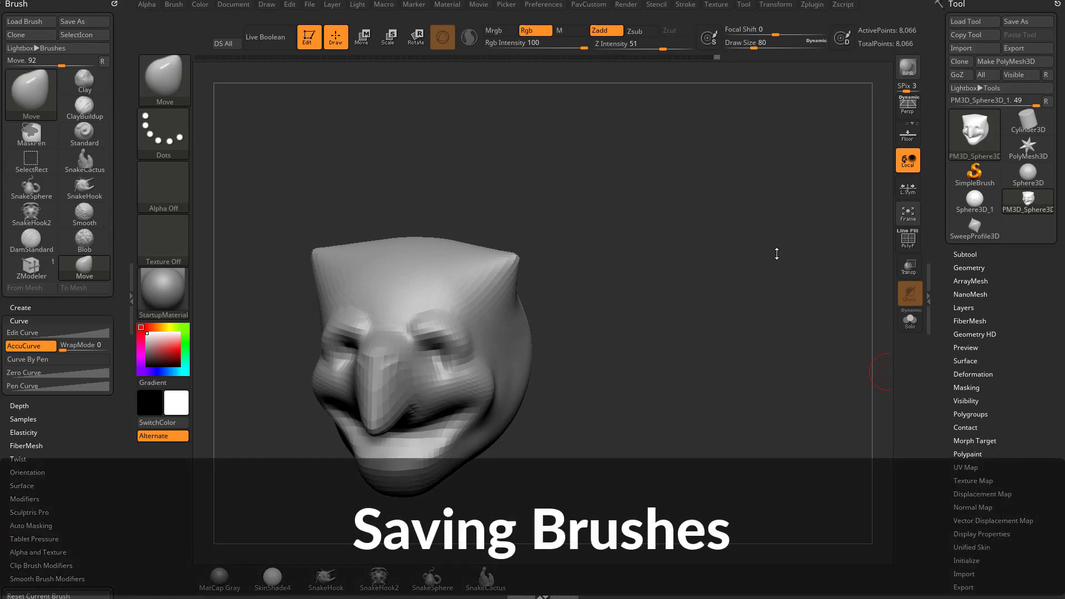
mouse_move(616, 197)
mouse_down()
mouse_move(623, 188)
mouse_move(610, 189)
mouse_move(654, 190)
mouse_up()
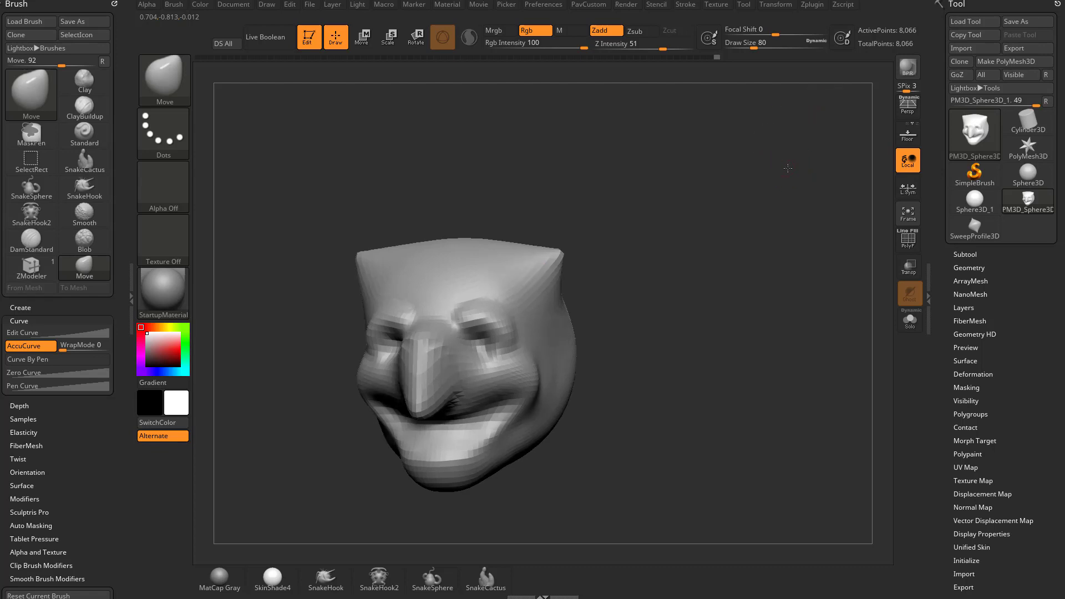
key(comma)
click(326, 73)
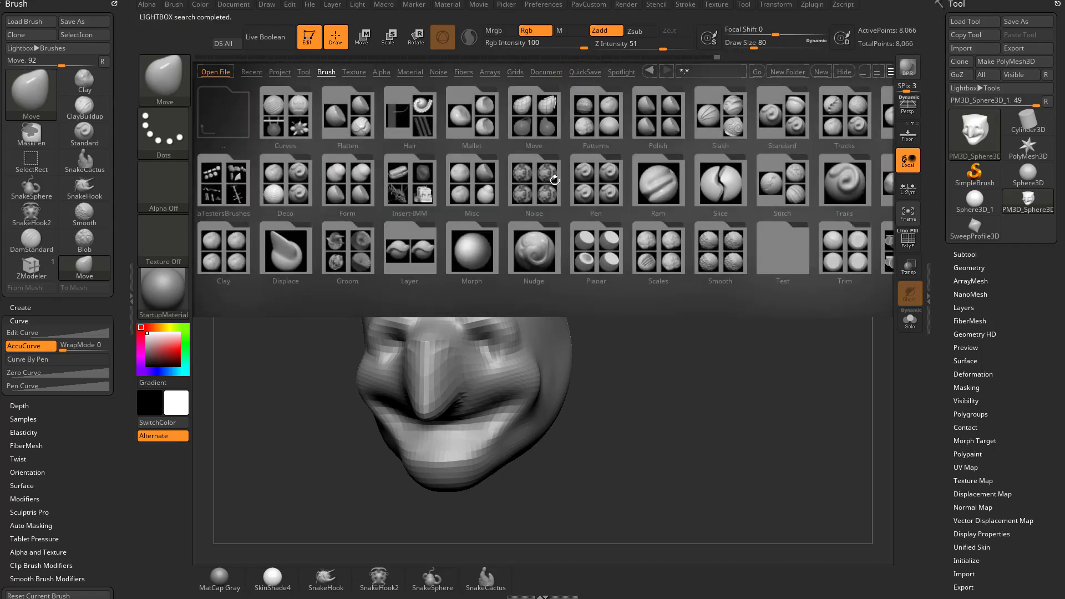
click(845, 72)
key(b)
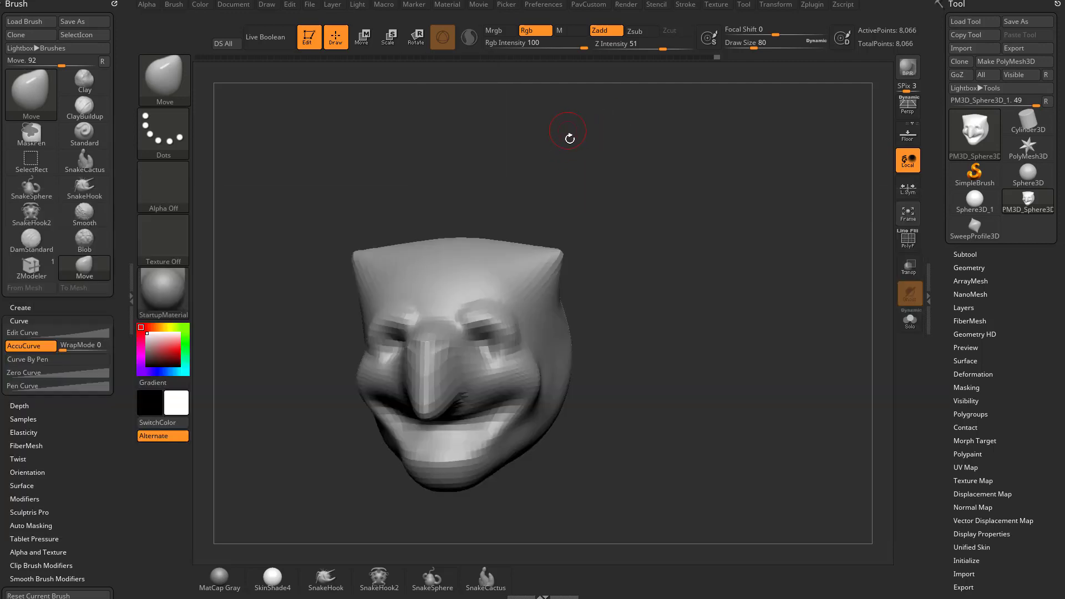
- Load the TrimSmoothBorder brush from the Trim folder of the Lightbox brush library
key(comma)
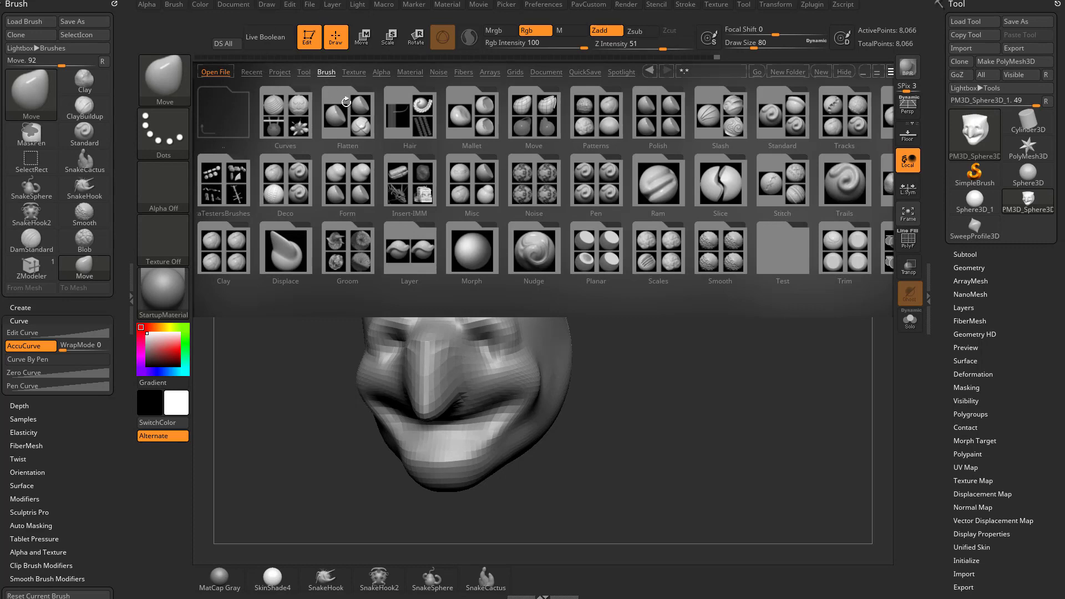
drag(608, 194, 747, 210)
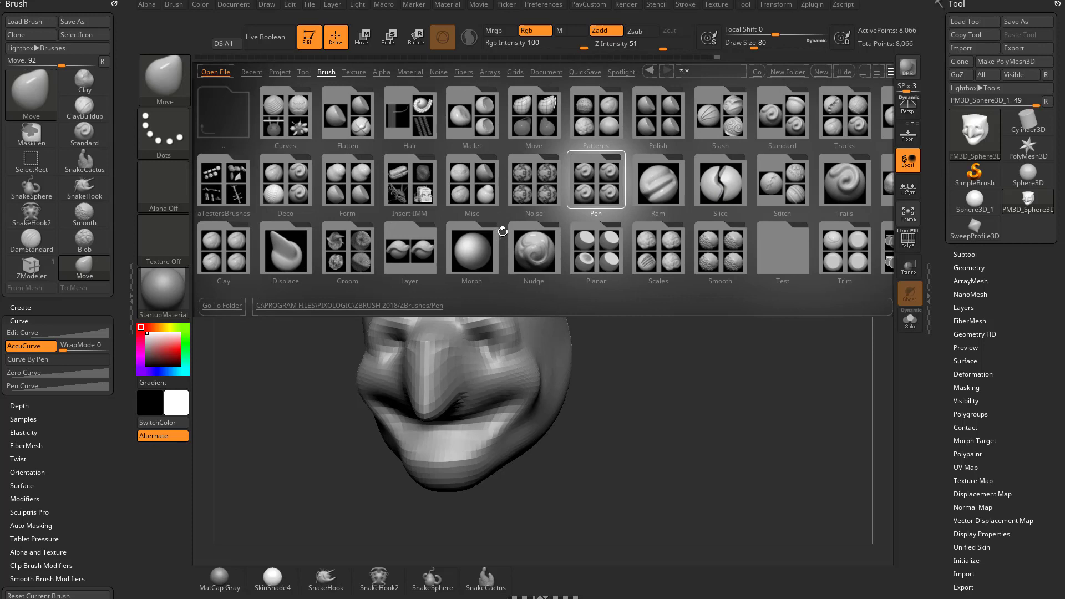
click(479, 216)
drag(732, 217, 673, 218)
click(686, 237)
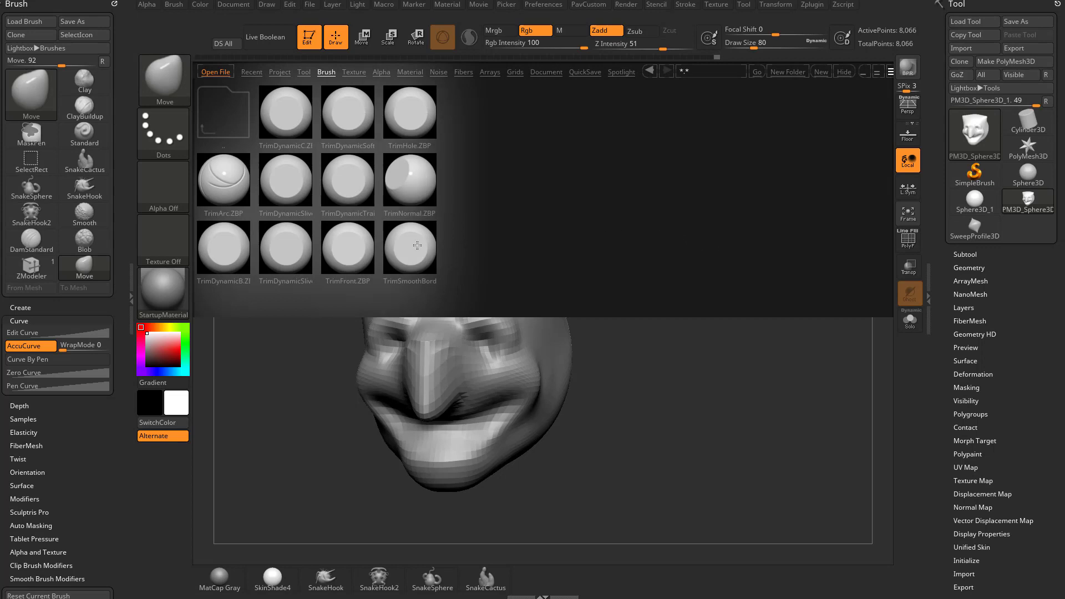
double_click(406, 255)
- Set the draw size to 167 and flatten the head's upper corners and forehead with TrimSmoothBorder strokes
mouse_move(581, 318)
mouse_down()
mouse_move(666, 231)
mouse_move(567, 290)
mouse_up()
key(s)
drag(627, 222, 658, 228)
mouse_move(555, 251)
mouse_down()
mouse_move(520, 289)
mouse_move(547, 256)
mouse_move(518, 254)
mouse_move(513, 304)
mouse_move(555, 261)
mouse_move(635, 250)
mouse_move(684, 259)
mouse_up()
mouse_move(491, 281)
mouse_down()
mouse_move(488, 271)
mouse_move(498, 278)
mouse_up()
drag(615, 271, 584, 277)
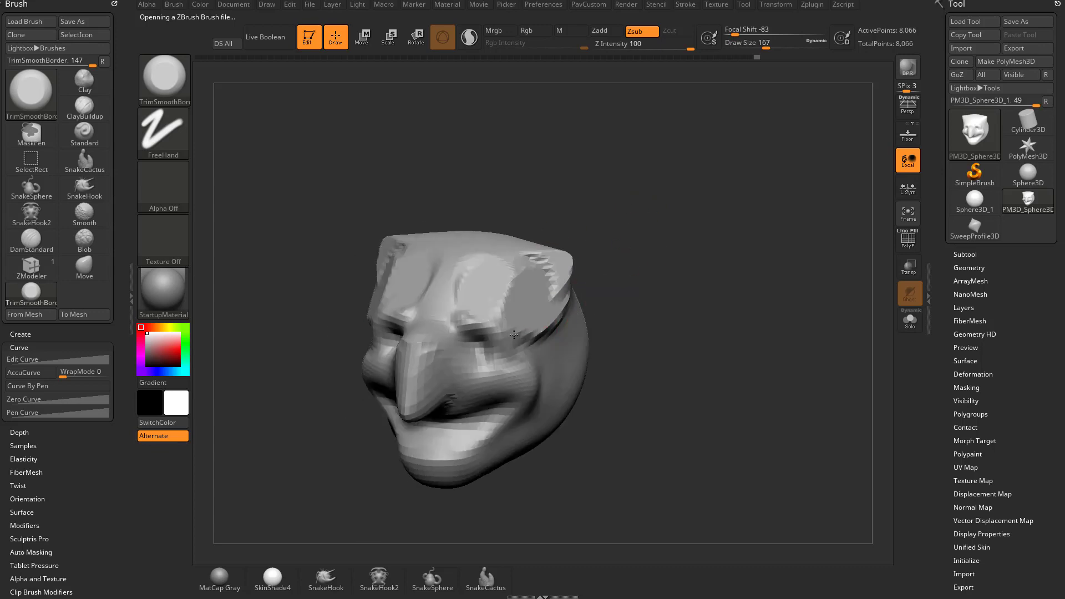
drag(510, 319, 498, 303)
mouse_move(694, 275)
mouse_down()
mouse_move(725, 281)
mouse_move(704, 283)
mouse_up()
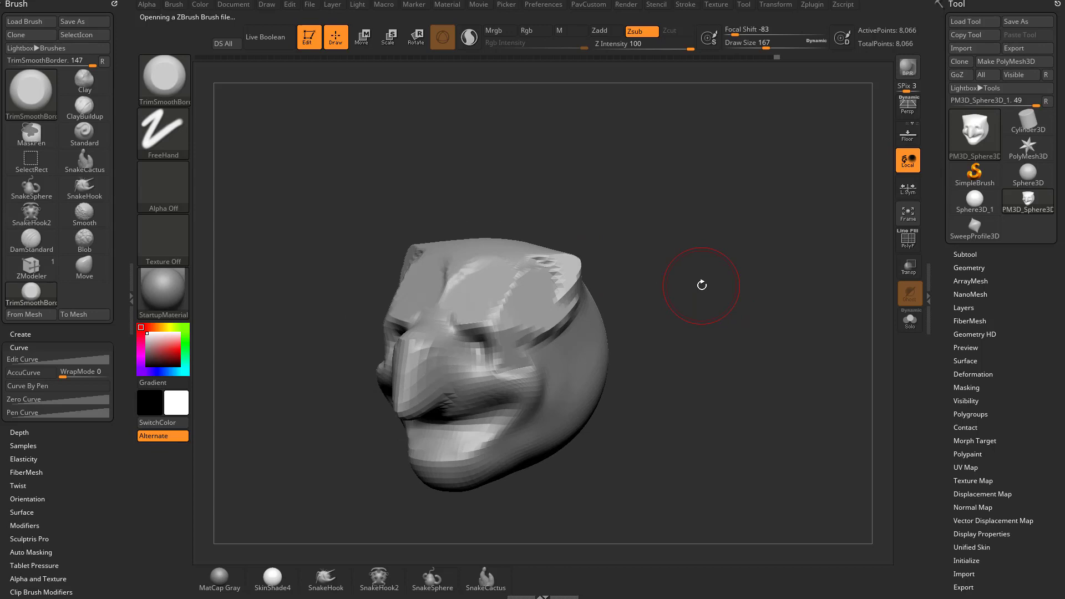
- Locate TrimSmoothBorder among the loaded sculpting brushes and look at the Trim folder in the brush library again
click(167, 77)
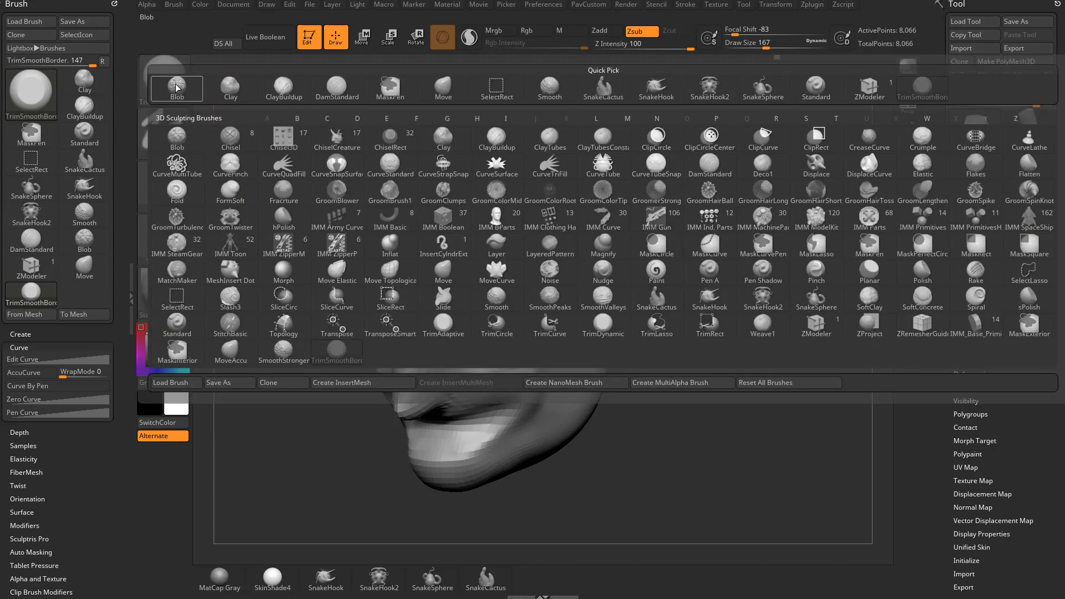
click(344, 354)
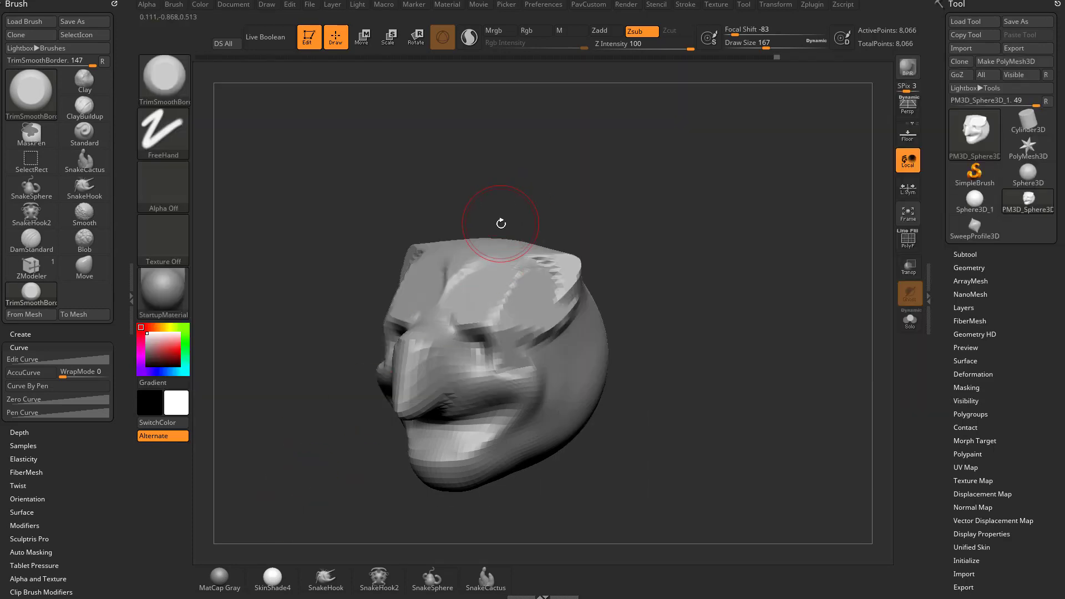
key(comma)
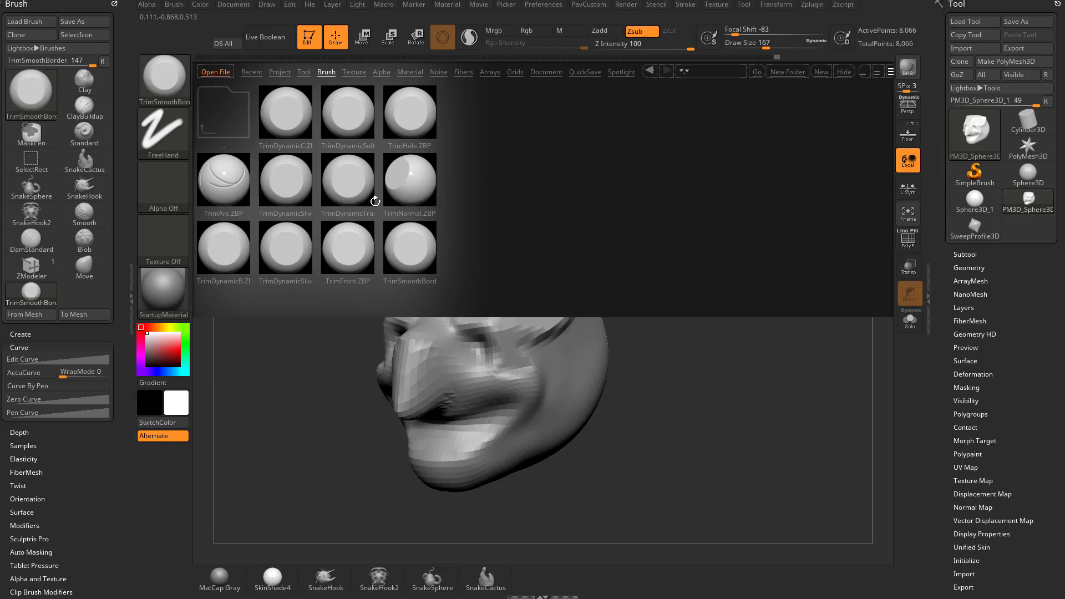
click(844, 72)
drag(622, 267, 705, 248)
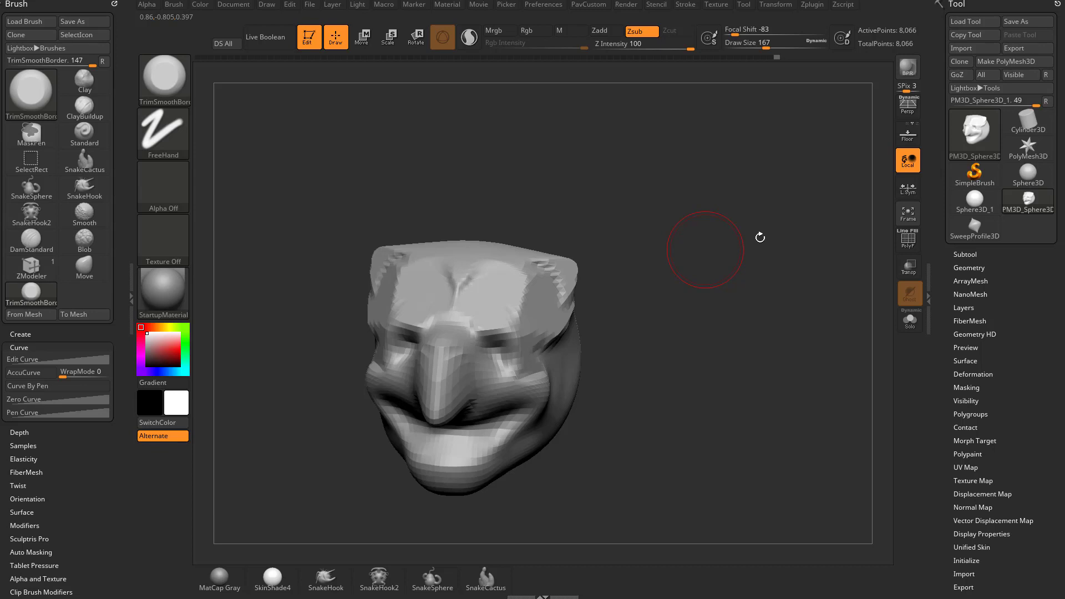
- Examine the category folders inside ZBrushes as save locations for the current brush, and leave without saving
click(178, 6)
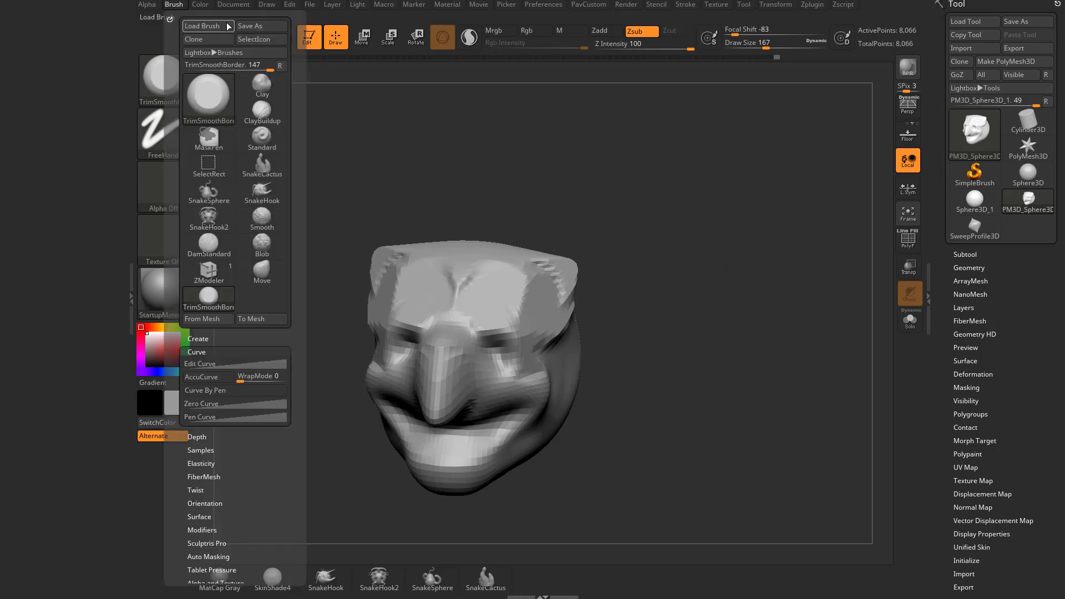
click(259, 24)
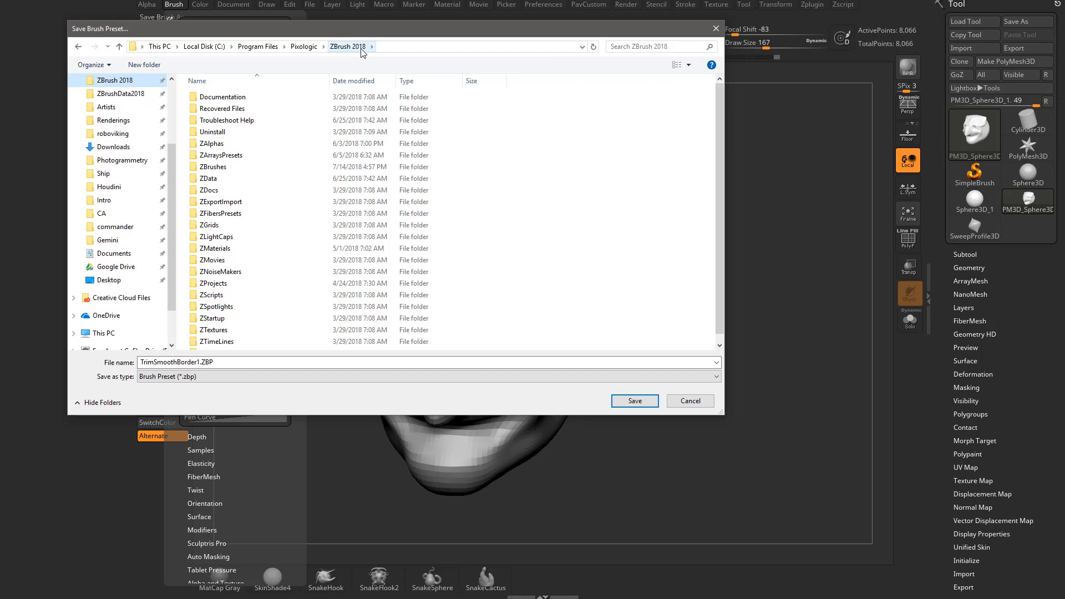
click(240, 167)
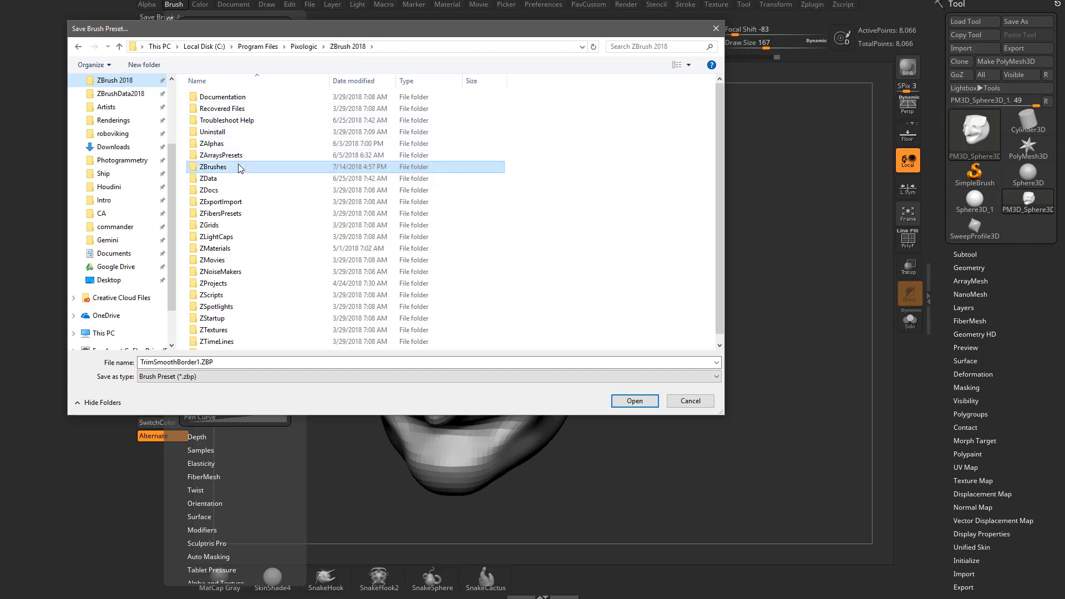
double_click(240, 167)
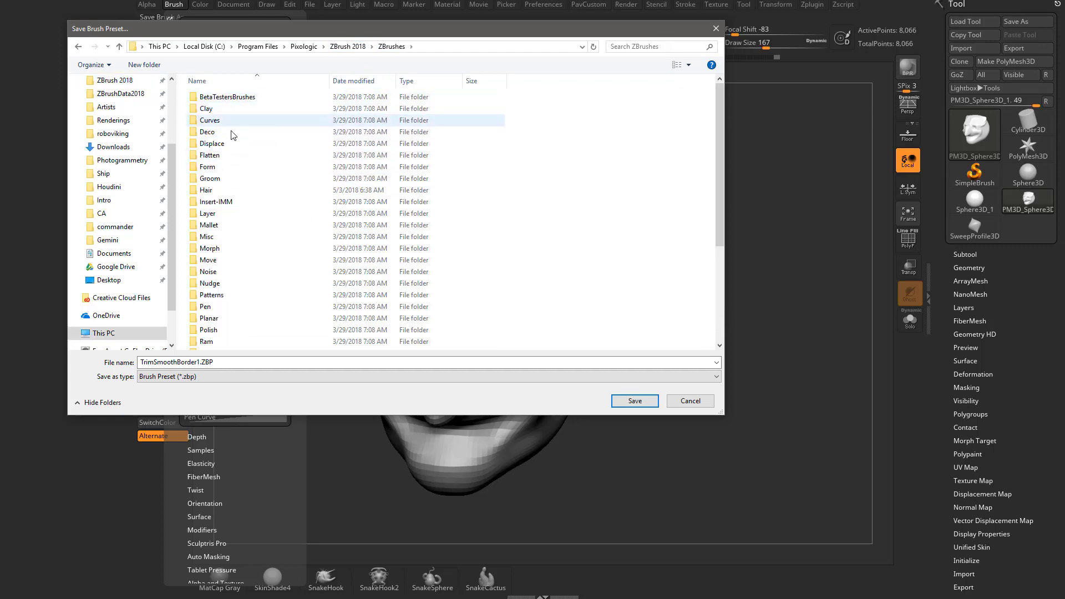
scroll(258, 175, down, 7)
scroll(258, 174, up, 5)
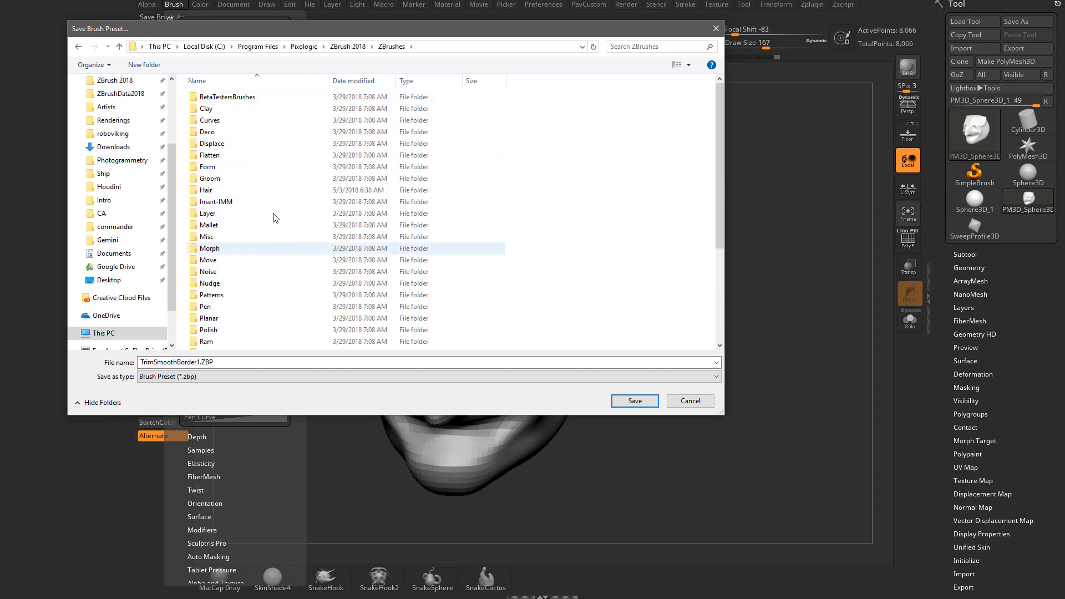
scroll(270, 230, down, 4)
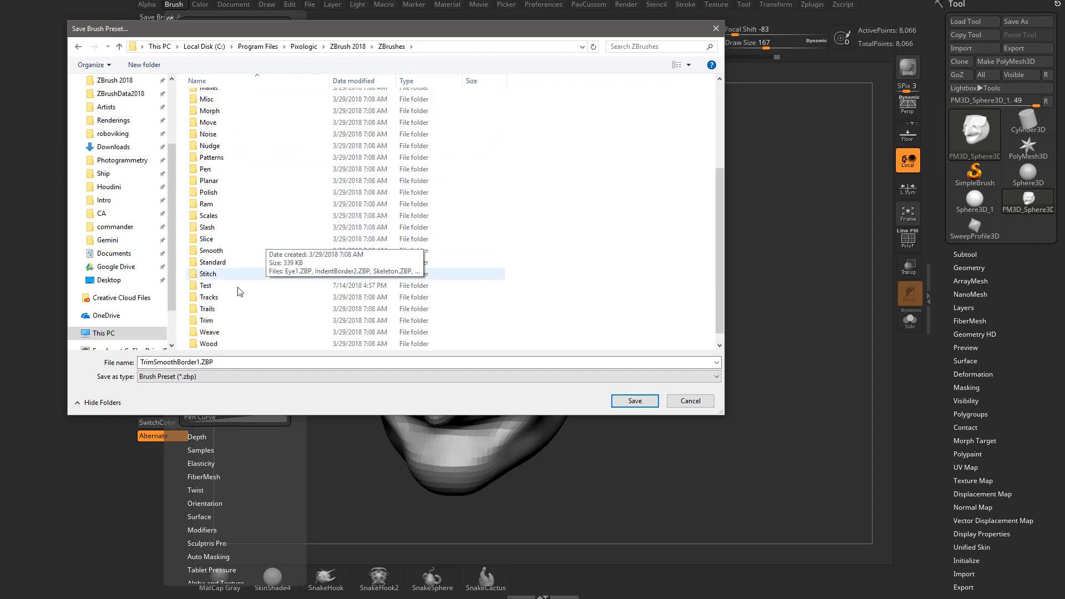
click(614, 400)
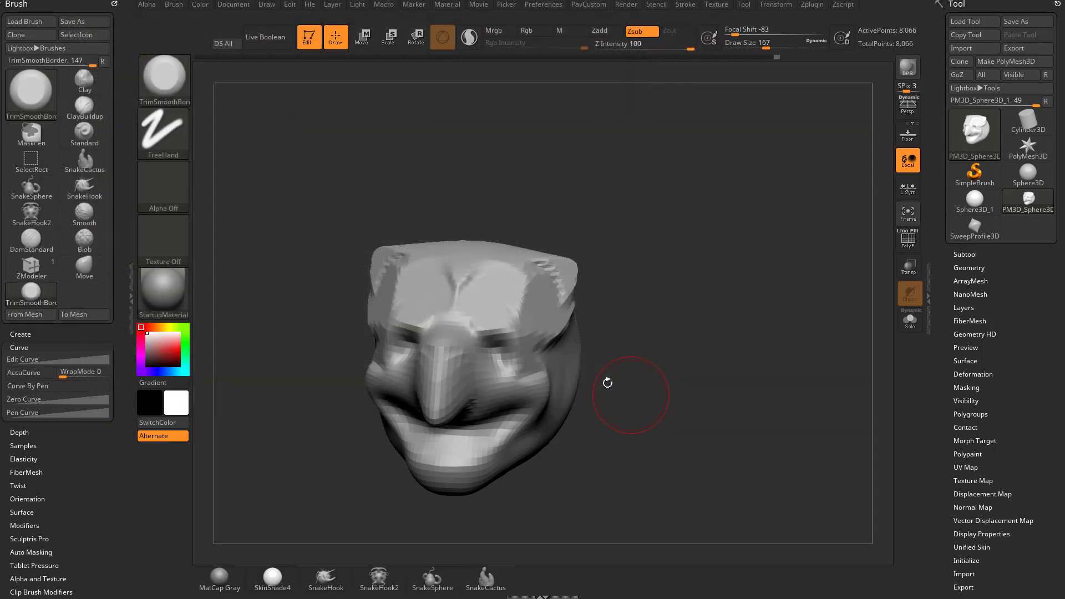
- Assign the square Alpha 28 to the TrimSmoothBorder brush and enlarge the draw size to 251
click(167, 197)
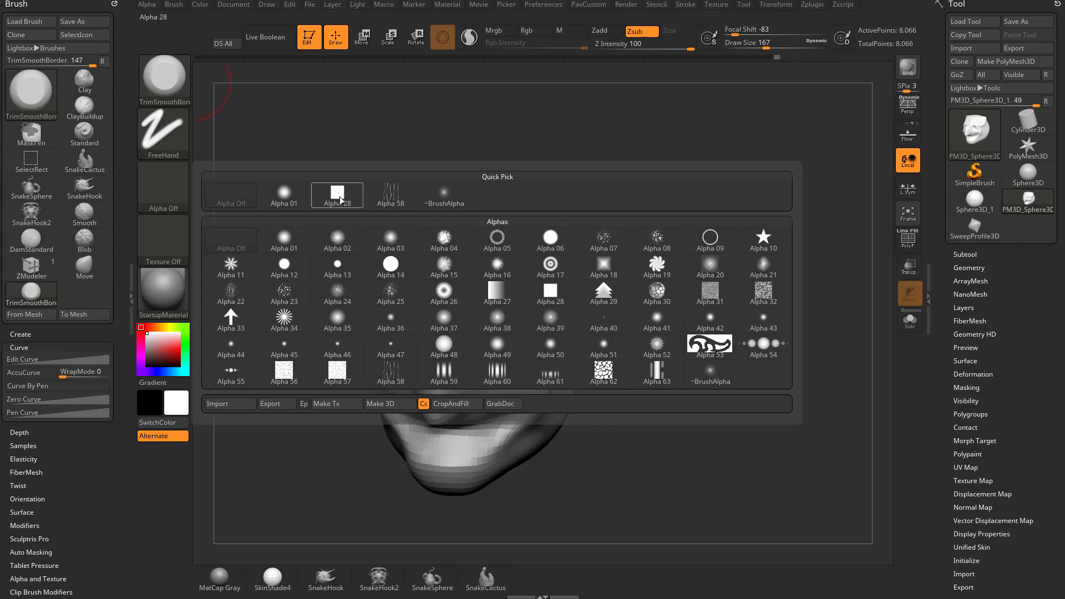
mouse_move(342, 200)
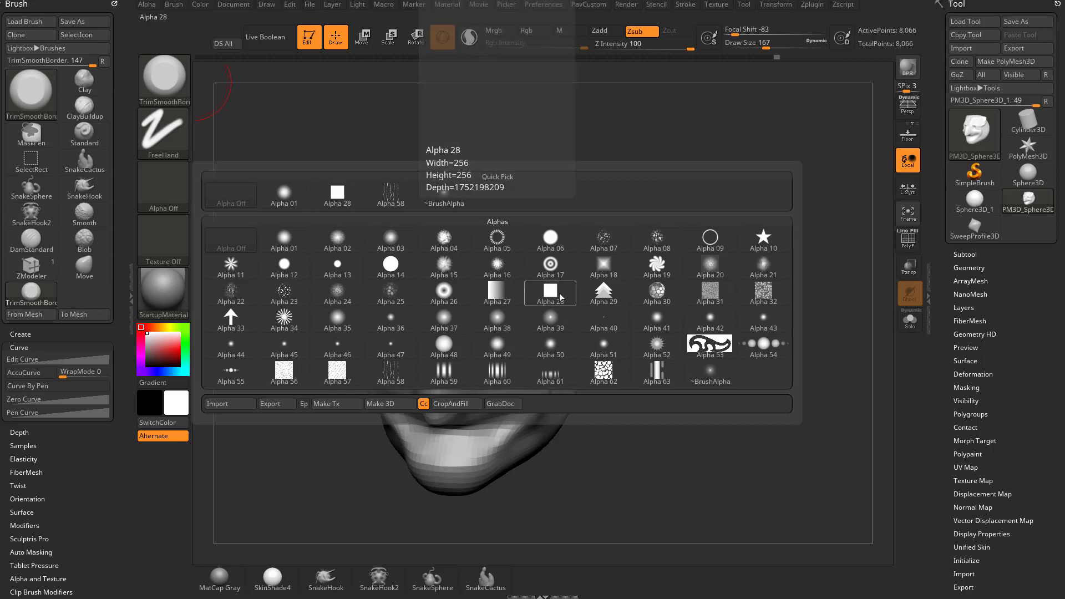
click(342, 200)
drag(688, 112, 631, 177)
key(])
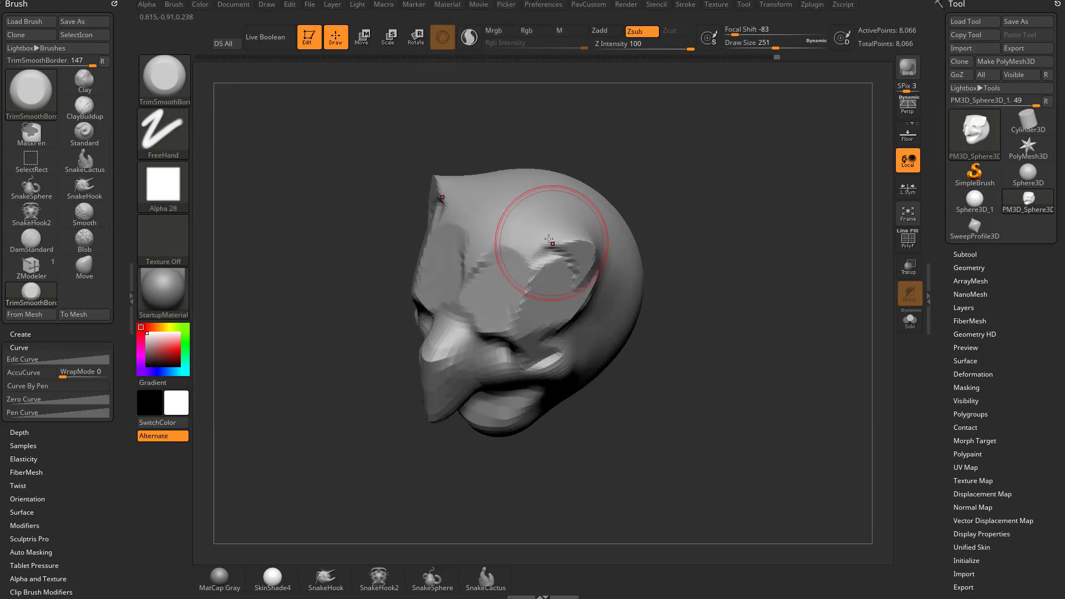
- Test the square-alpha trim brush by carving flat planes into the upper head and temples
mouse_move(551, 239)
mouse_down()
mouse_move(559, 247)
mouse_move(563, 236)
mouse_up()
mouse_move(693, 222)
mouse_down()
mouse_move(592, 246)
mouse_move(613, 250)
mouse_up()
alt+drag(732, 203, 672, 218)
mouse_move(601, 251)
mouse_down()
mouse_move(570, 278)
mouse_move(578, 284)
mouse_up()
mouse_move(702, 221)
mouse_down()
mouse_move(759, 229)
mouse_move(687, 247)
mouse_move(697, 230)
mouse_move(691, 238)
mouse_up()
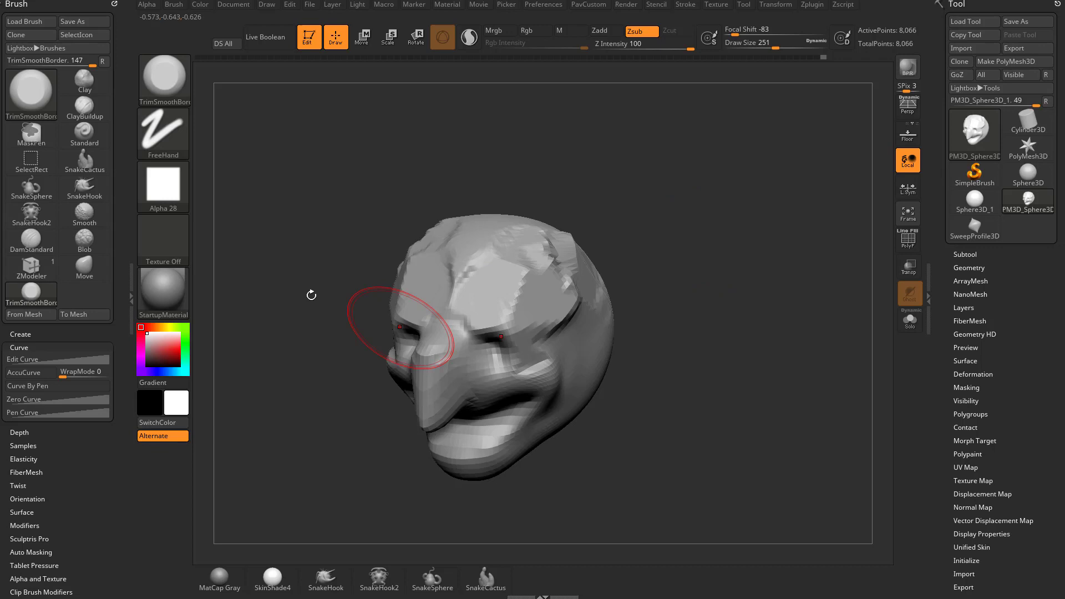
- Start saving the modified brush as a preset and choose the Trim folder inside ZBrushes as its location
click(175, 5)
click(250, 26)
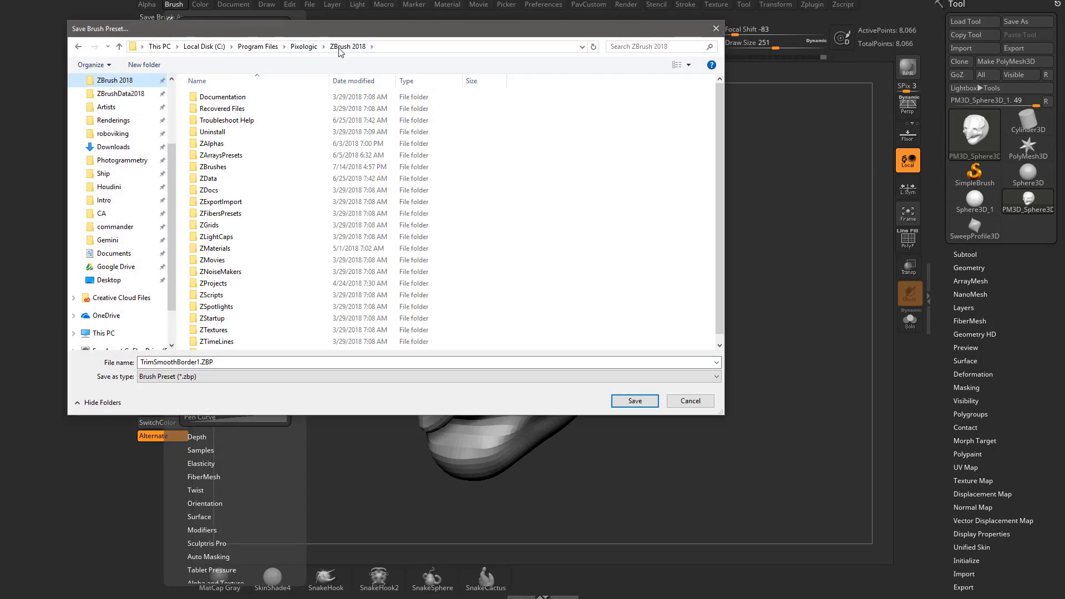
double_click(244, 162)
scroll(231, 247, down, 5)
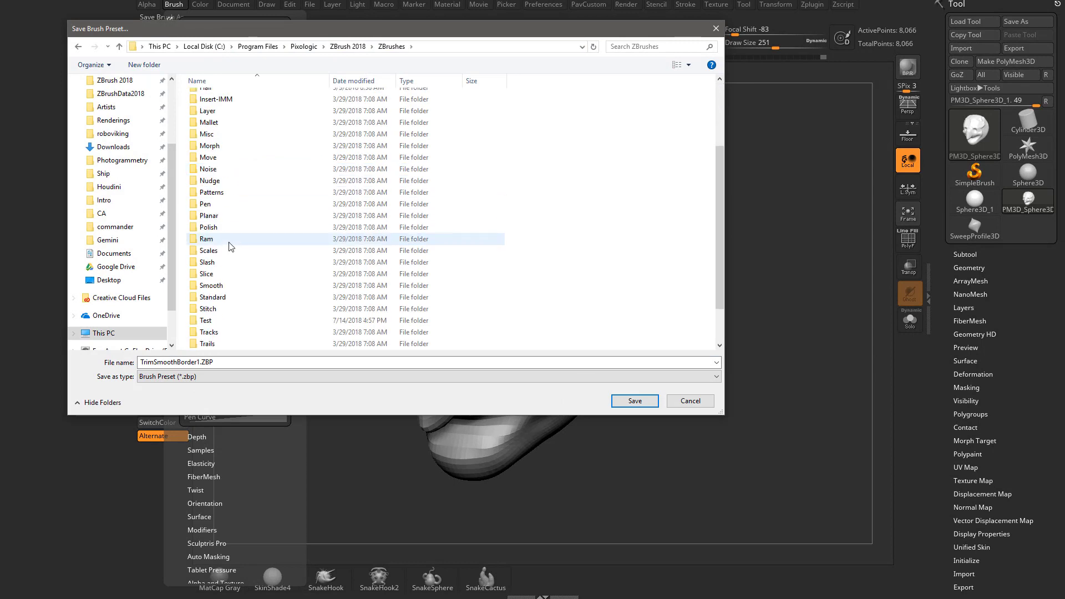
double_click(220, 344)
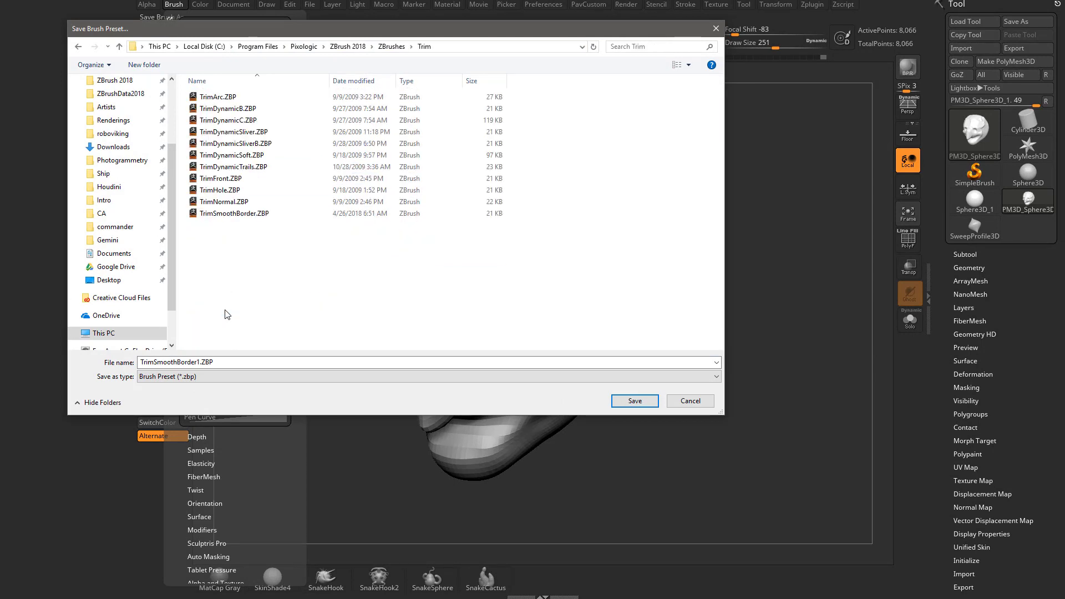
- Name the brush preset TrimSmoothBorderRect and save it
double_click(205, 362)
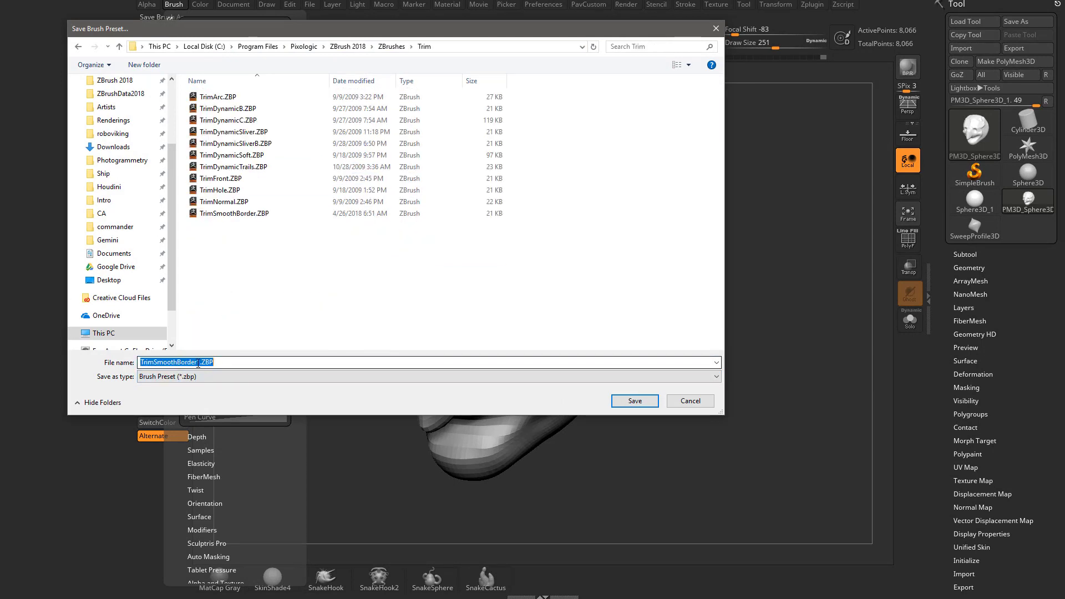
drag(197, 362, 285, 369)
text(Rec)
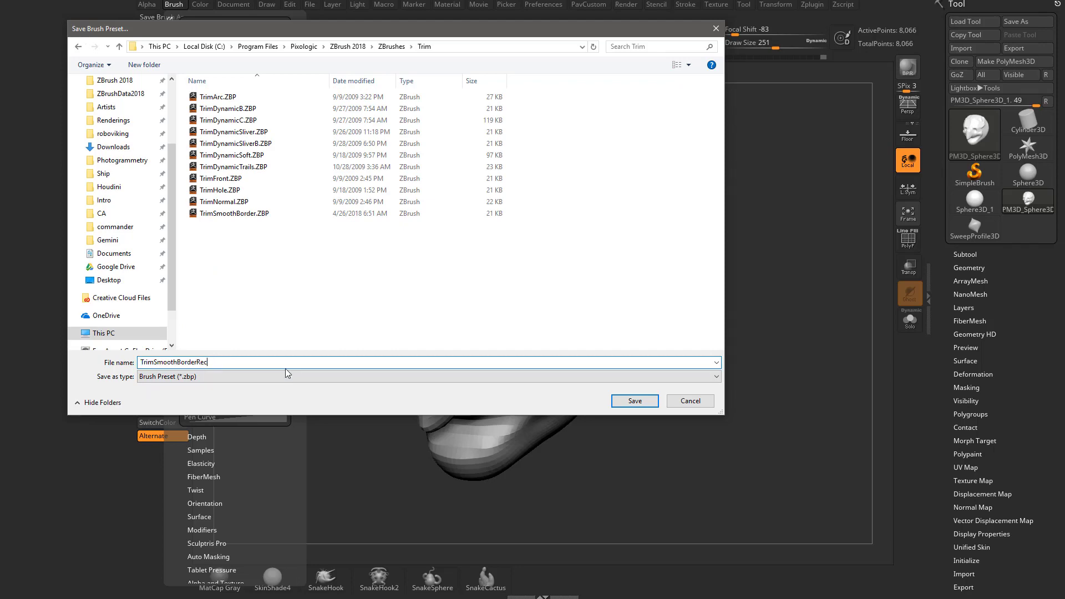
text(t)
click(635, 401)
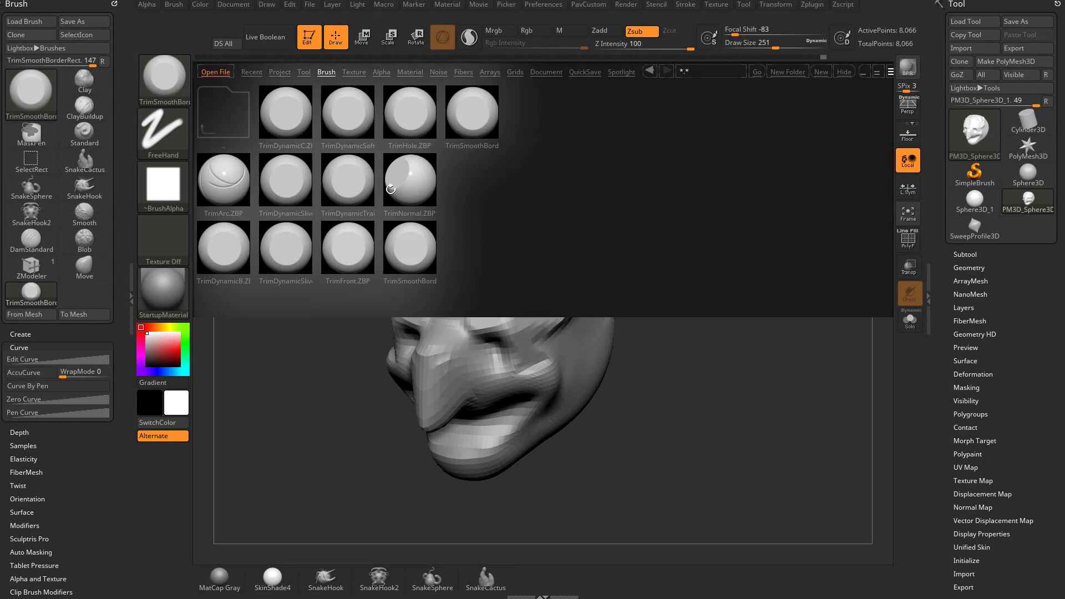
- Check the saved TrimSmoothBorderRect brush in the Trim folder of the brush library, then close the library
click(393, 245)
click(478, 127)
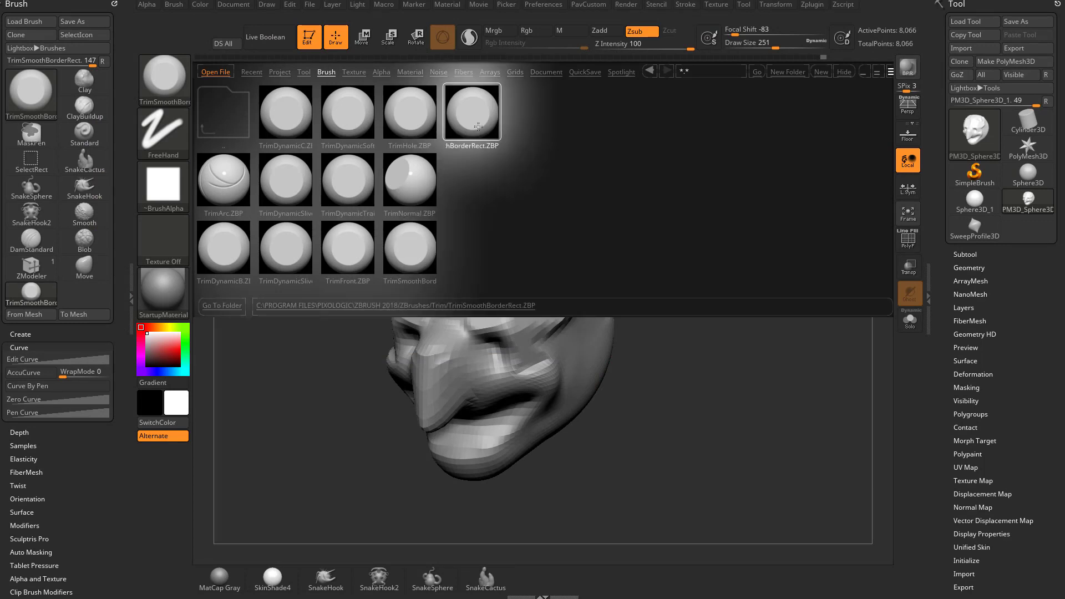
key(comma)
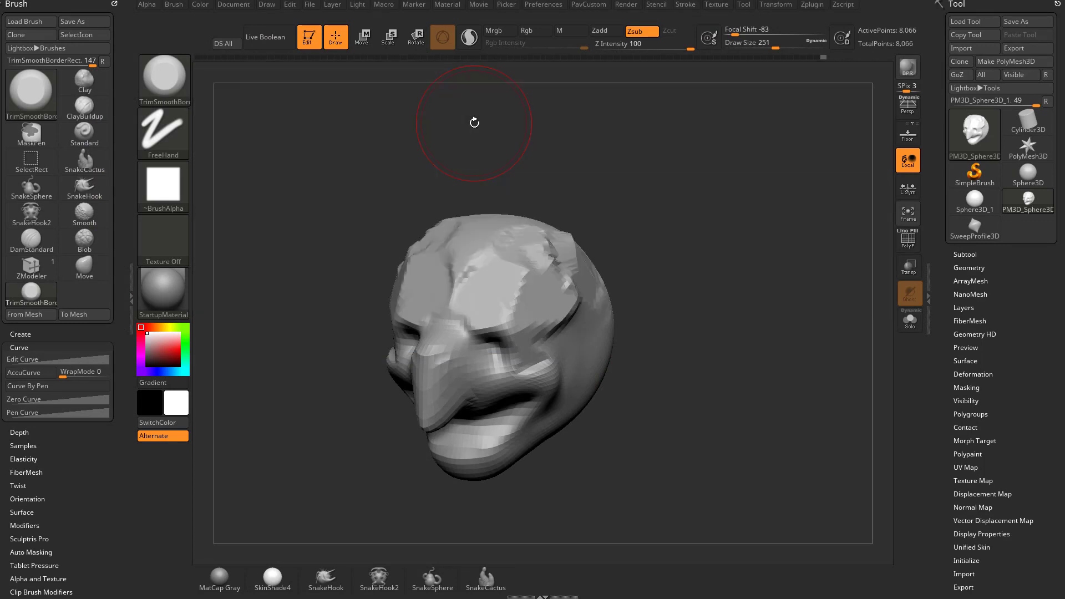
key(comma)
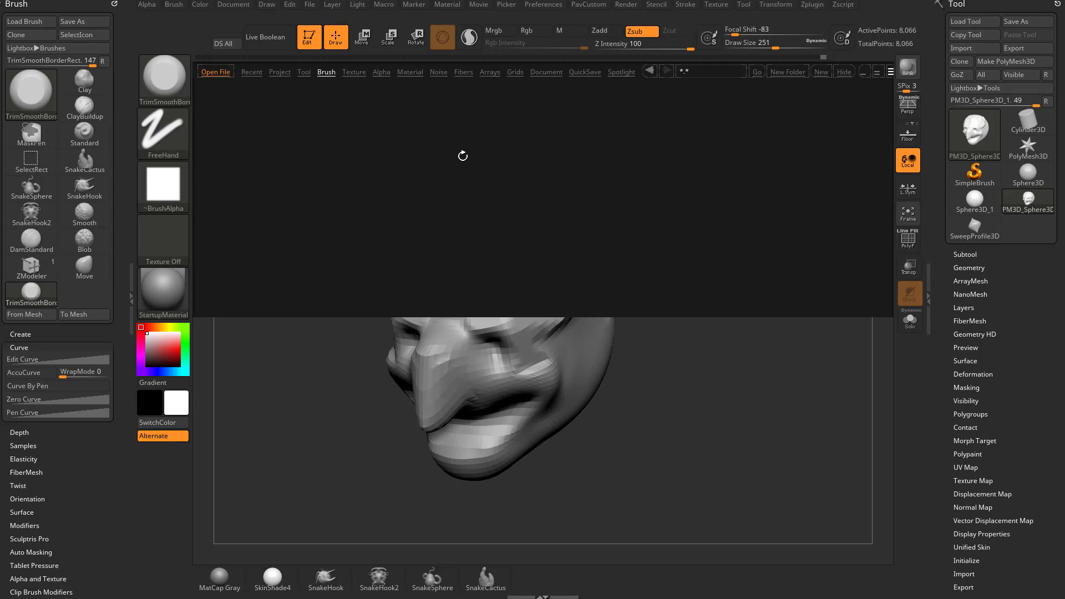
key(comma)
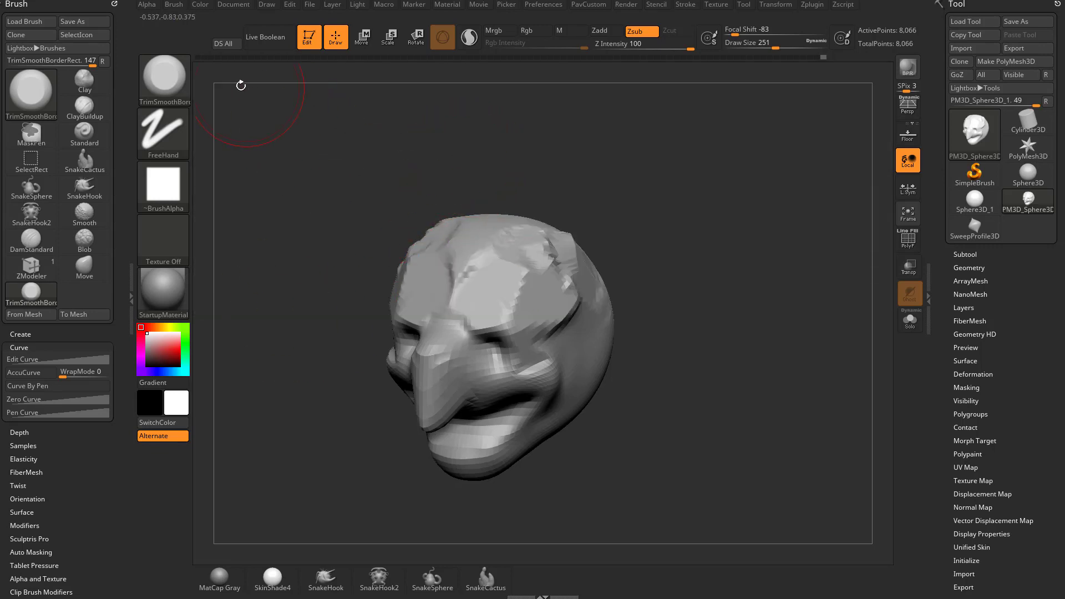
- Save the brush preset as TrimSmoothBorderRect in the ZStartup\BrushPresets folder of ZBrush 2018
click(174, 4)
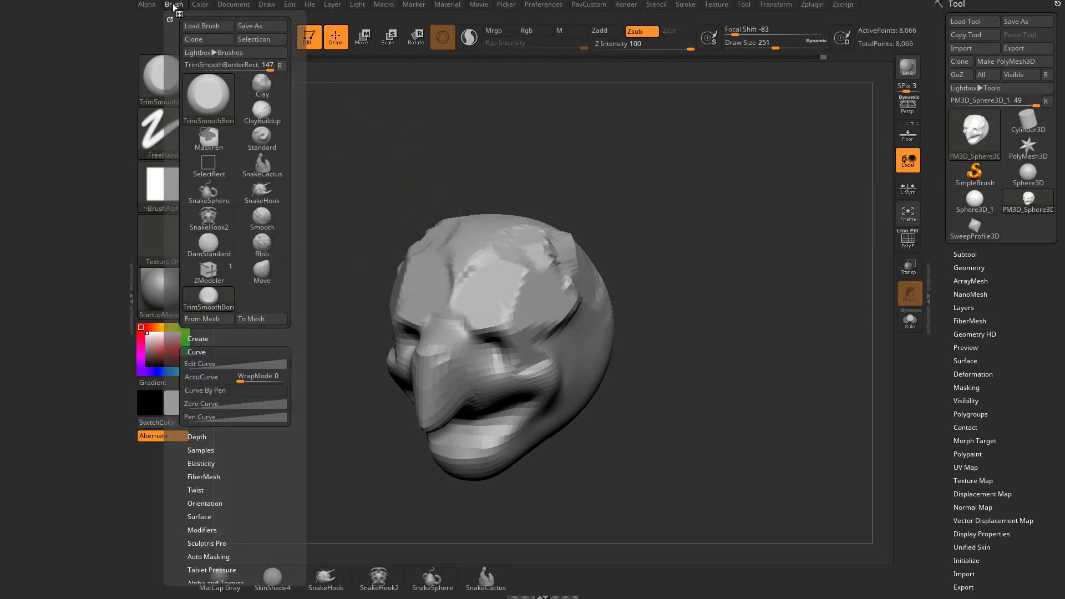
click(250, 25)
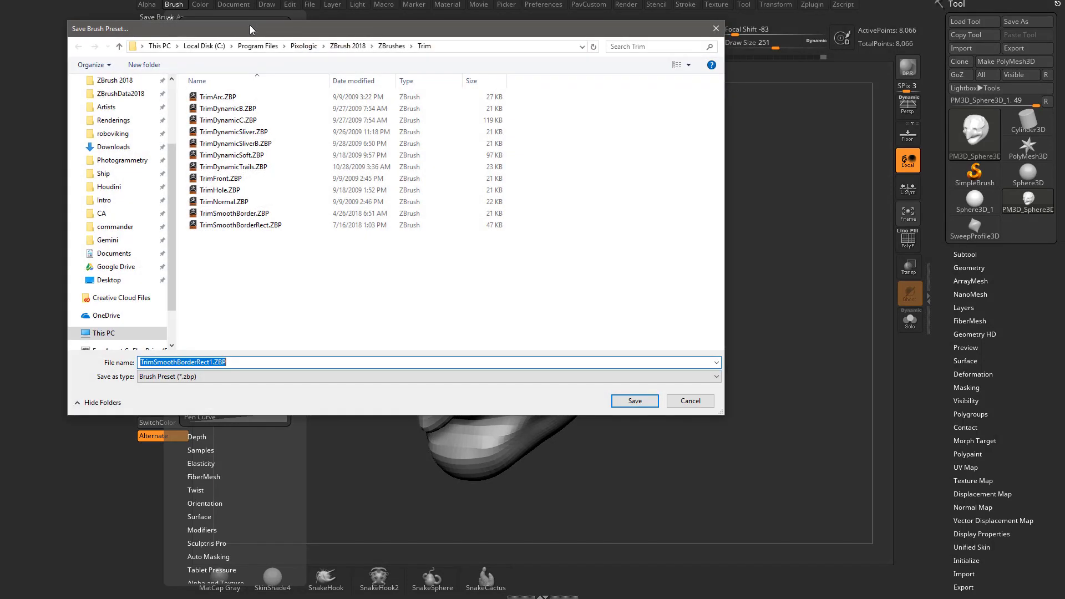
click(347, 46)
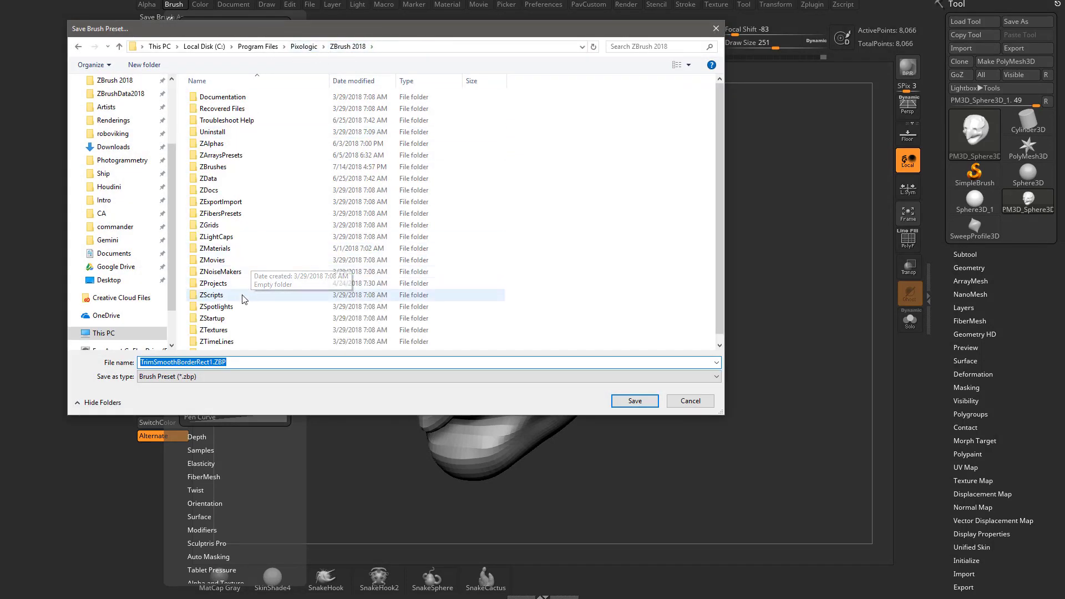
double_click(235, 319)
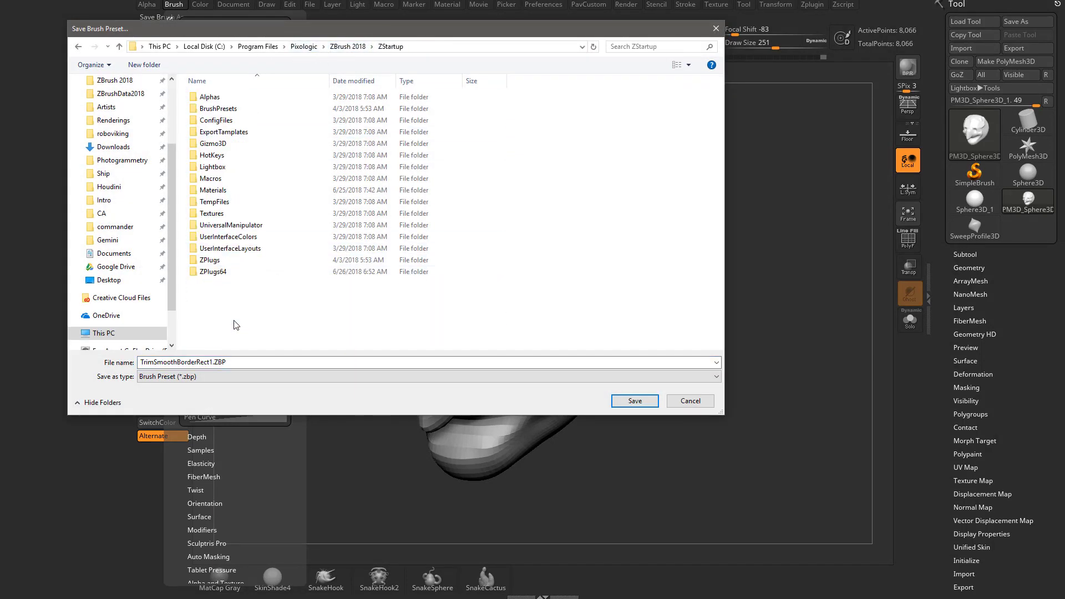
double_click(250, 109)
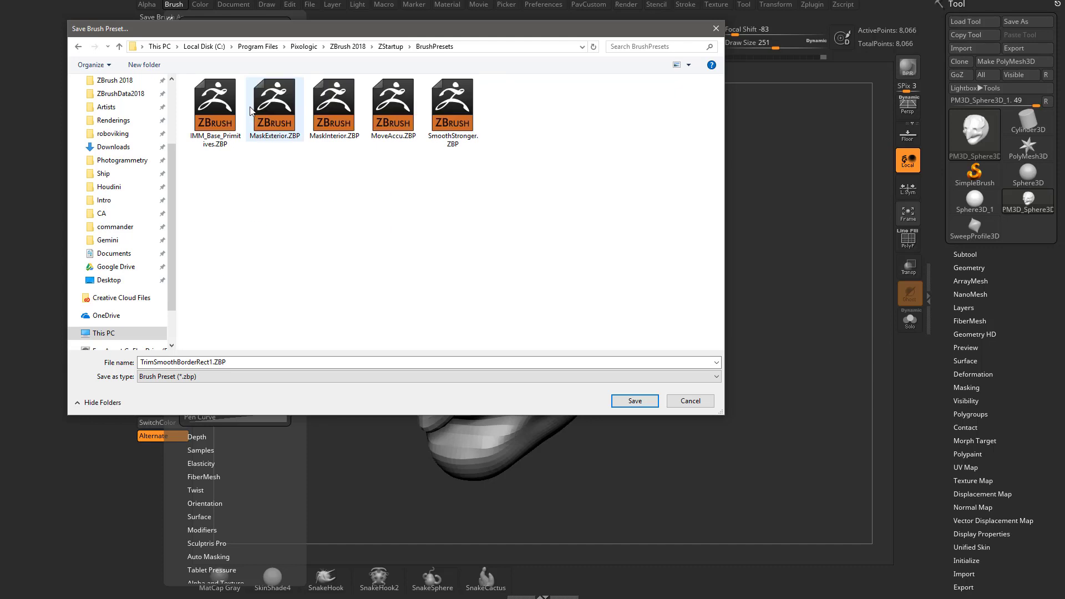
double_click(211, 362)
key(Return)
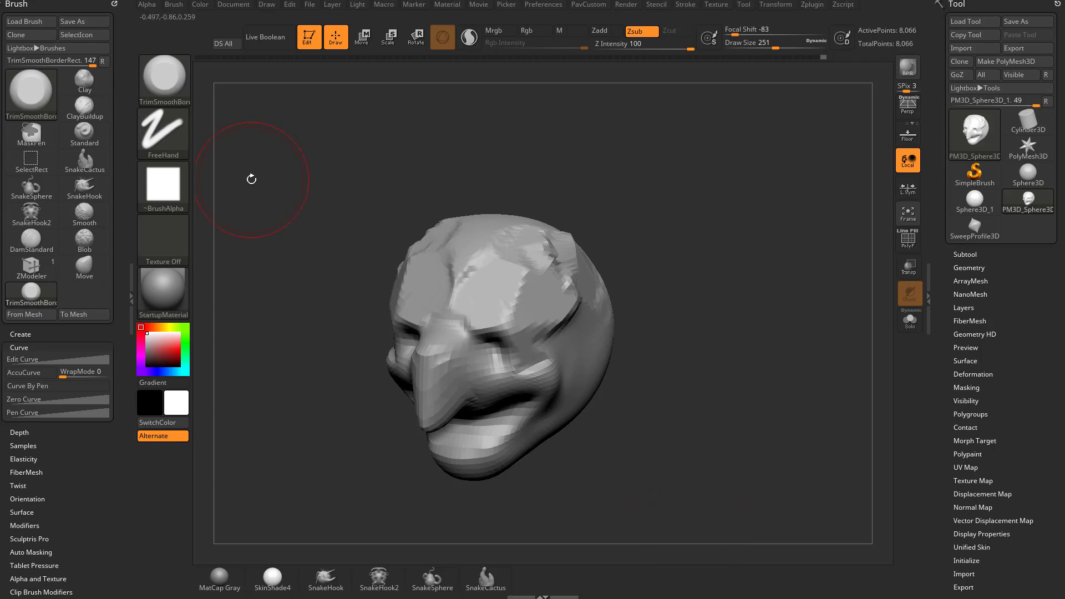
- Check the TrimSmoothBorderRect and MoveAccu brushes in the brush palette and examine the AccuCurve option on the Move brush
key(b)
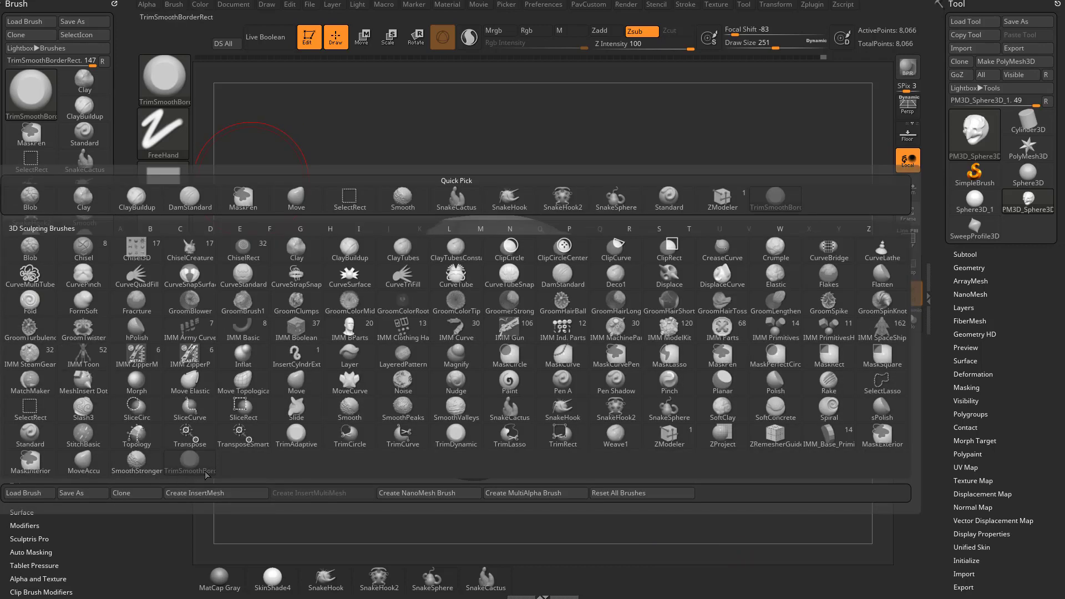
mouse_move(202, 465)
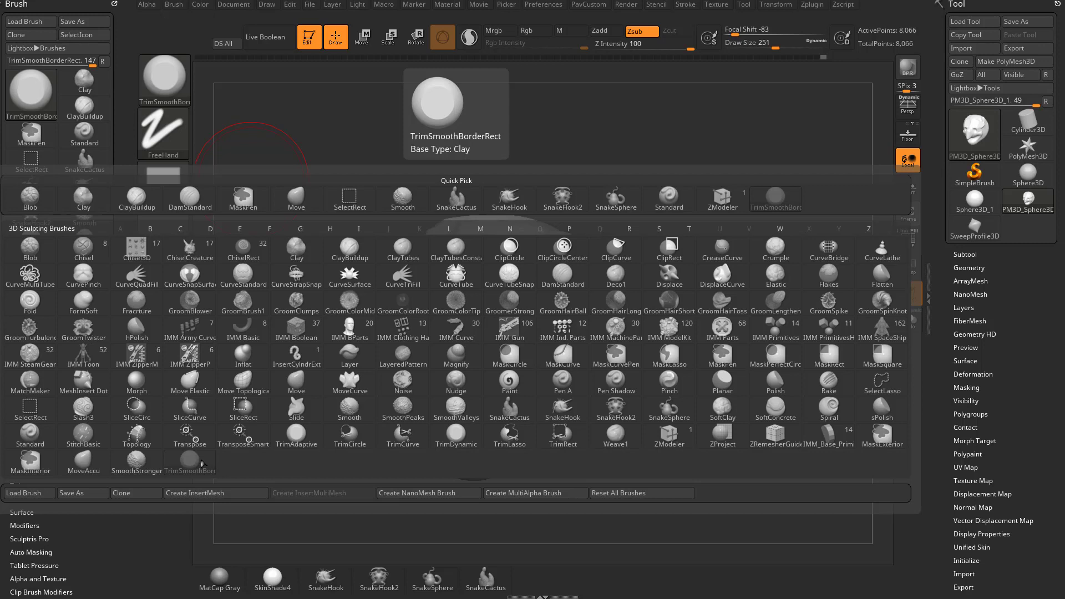
click(97, 465)
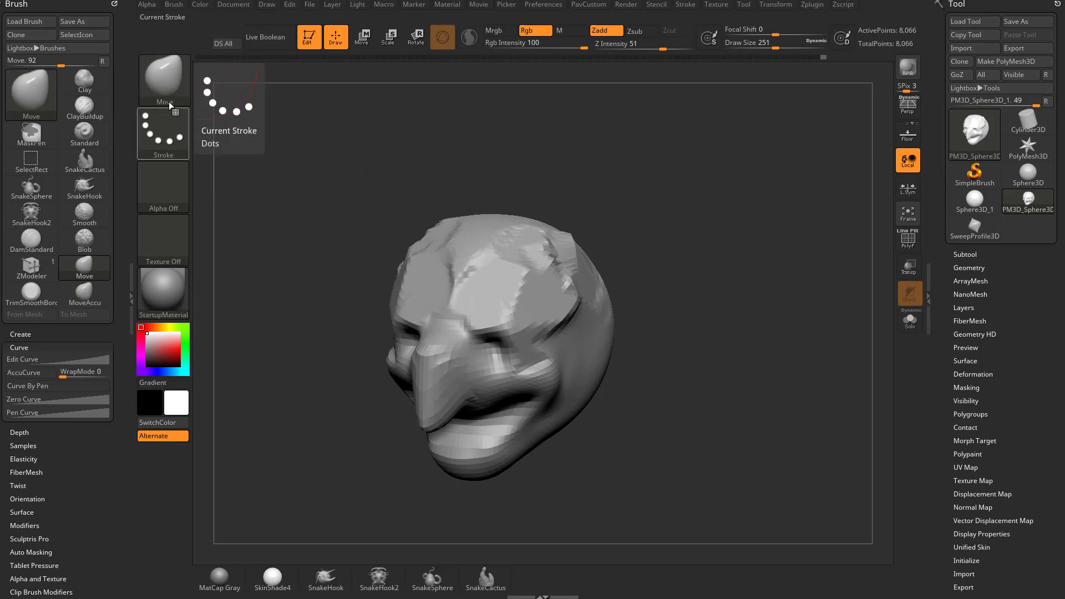
click(31, 372)
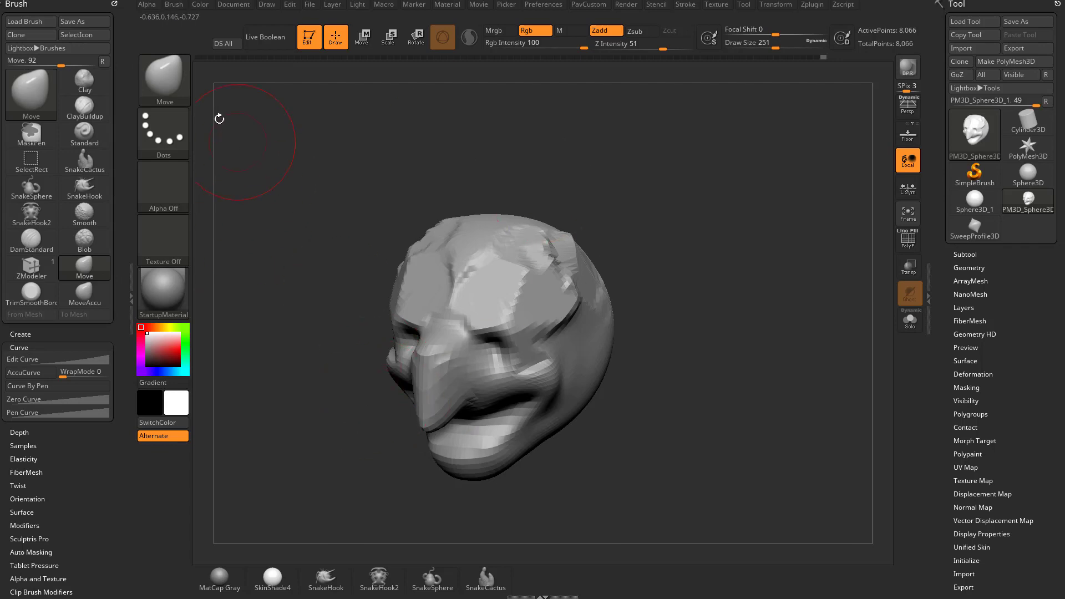
- Assign the hotkey Alt+V to the MoveAccu brush and activate the brush with it
click(185, 81)
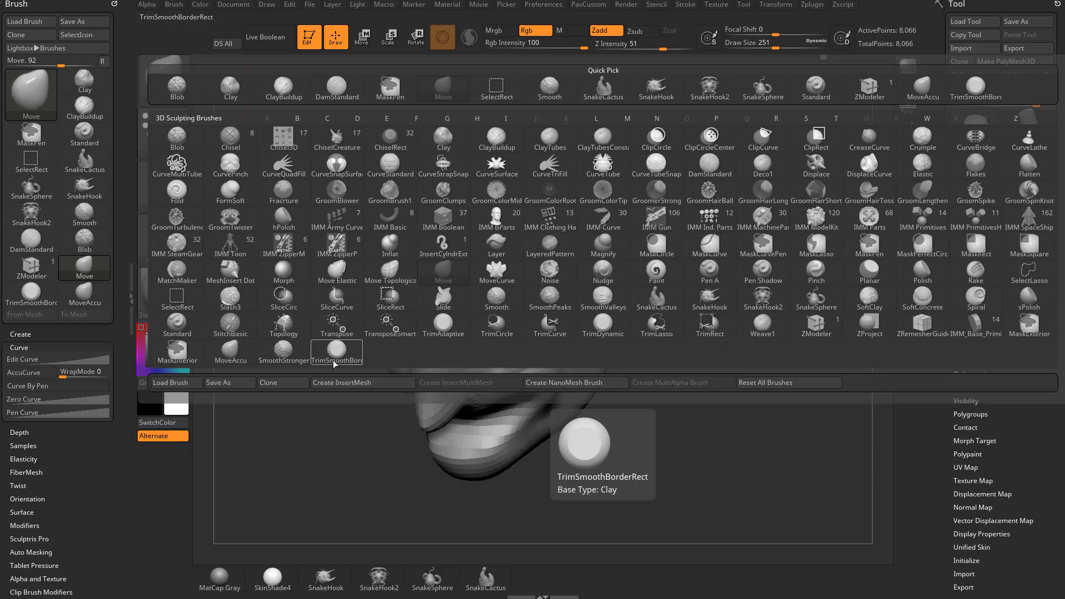
key(ctrl)
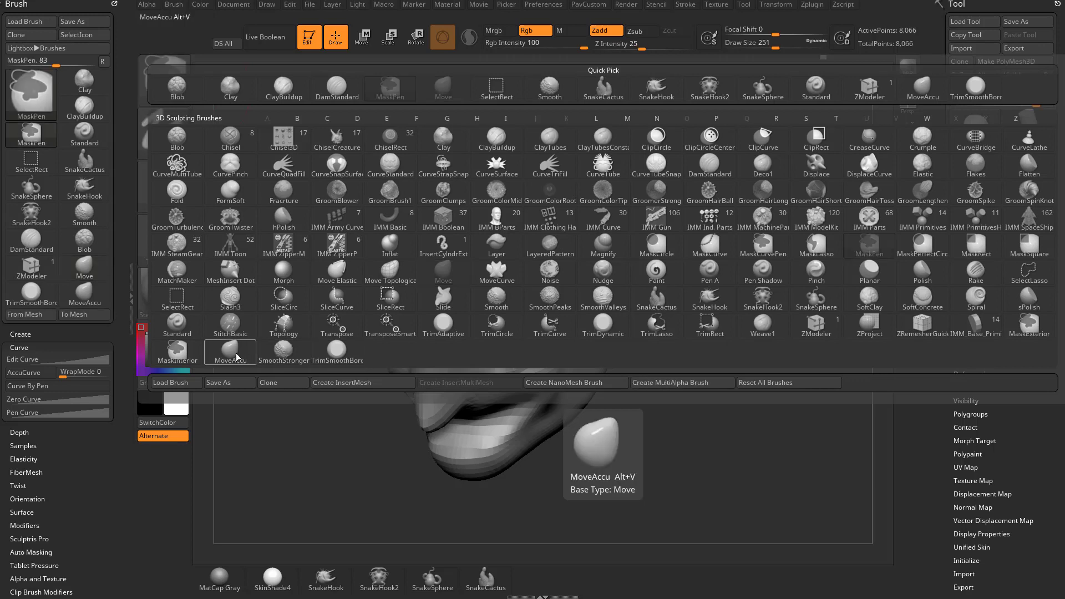
ctrl+alt+click(237, 357)
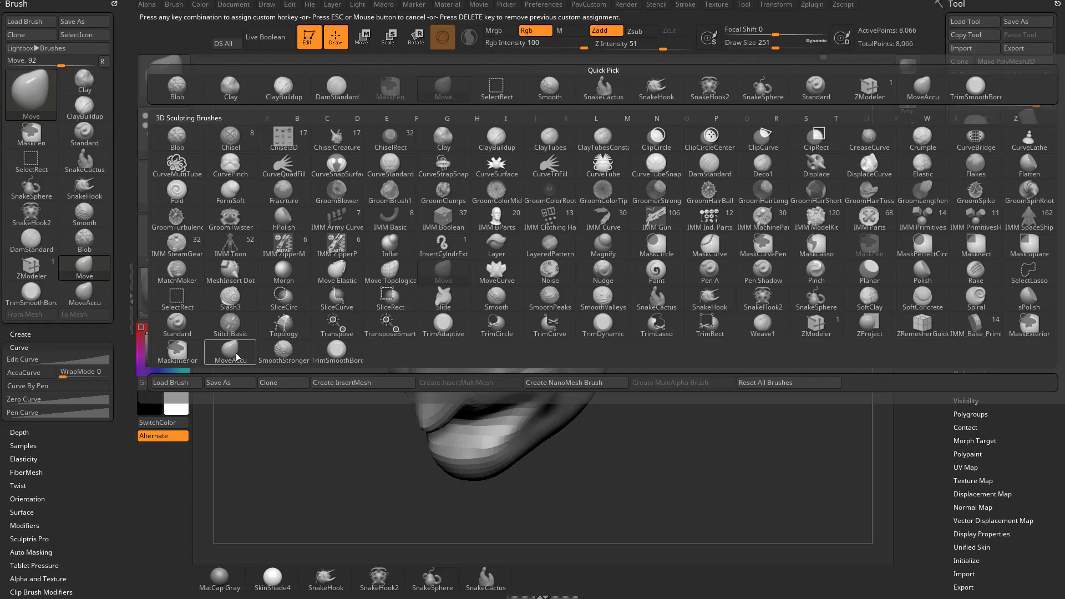
key(alt+4)
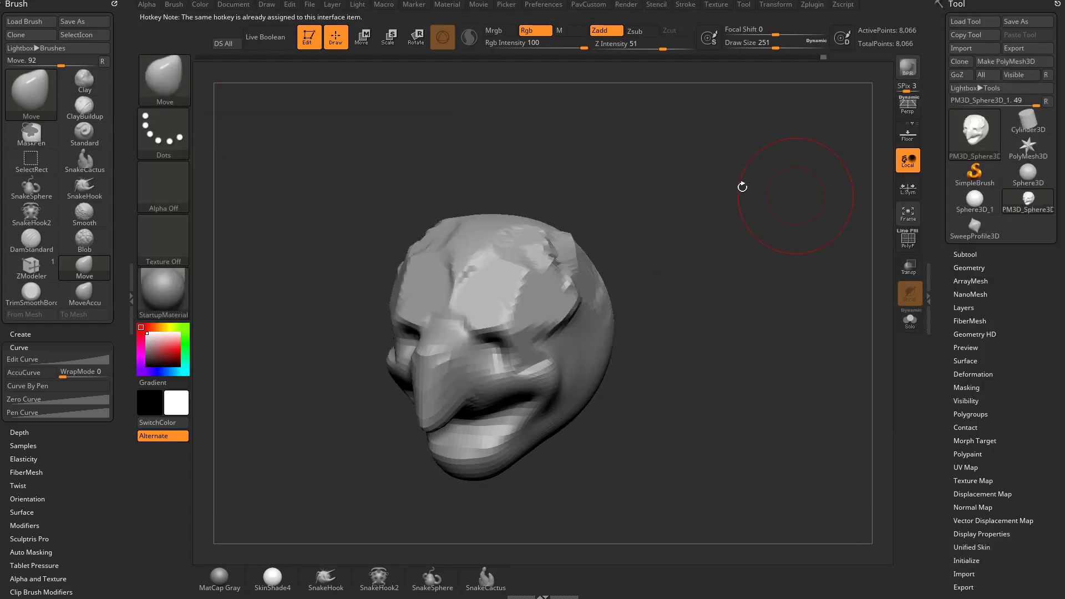
key(alt+4)
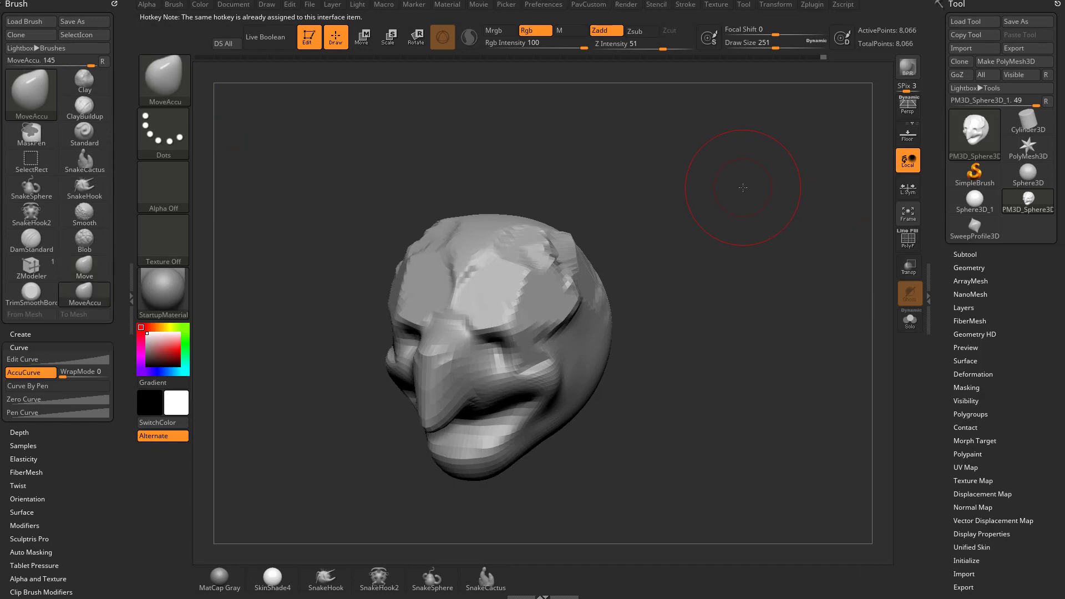
- Switch to the ClayBuildup brush with Z Intensity 48 and Draw Size 140
click(168, 79)
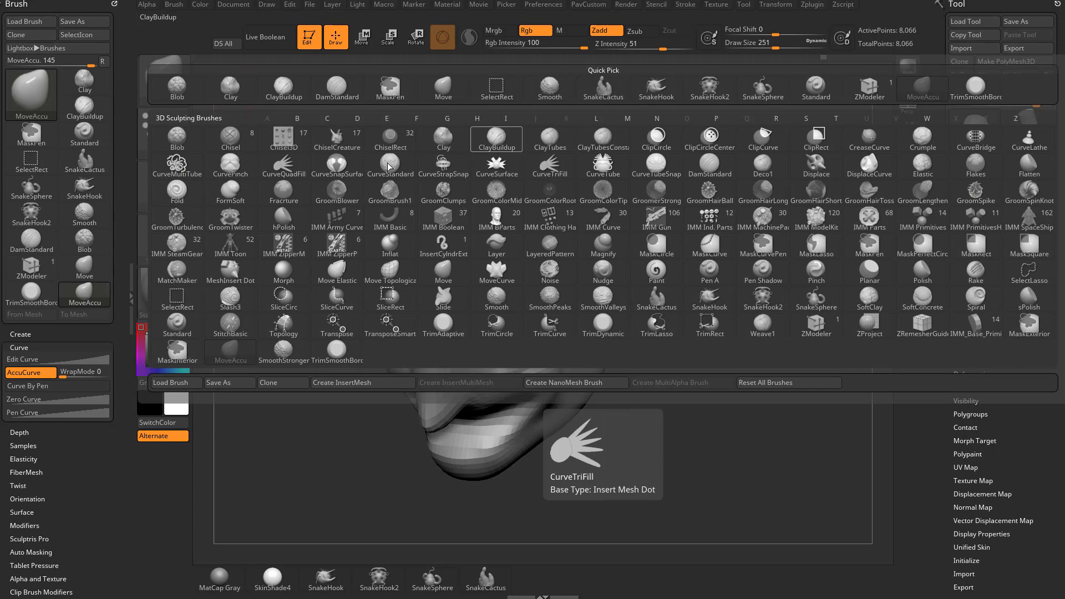
click(497, 143)
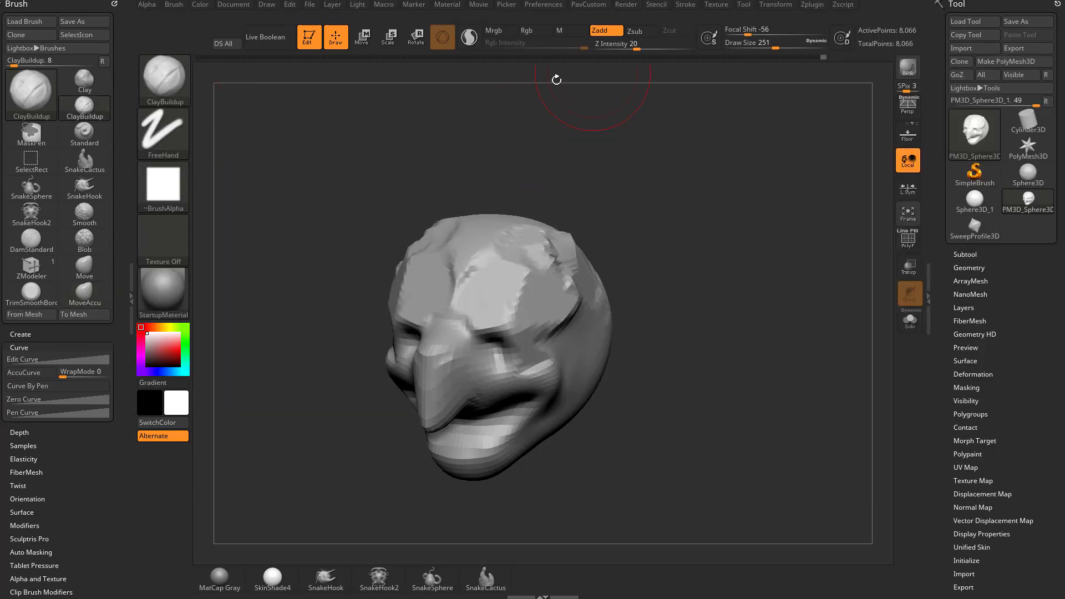
drag(639, 47, 660, 49)
drag(742, 190, 713, 194)
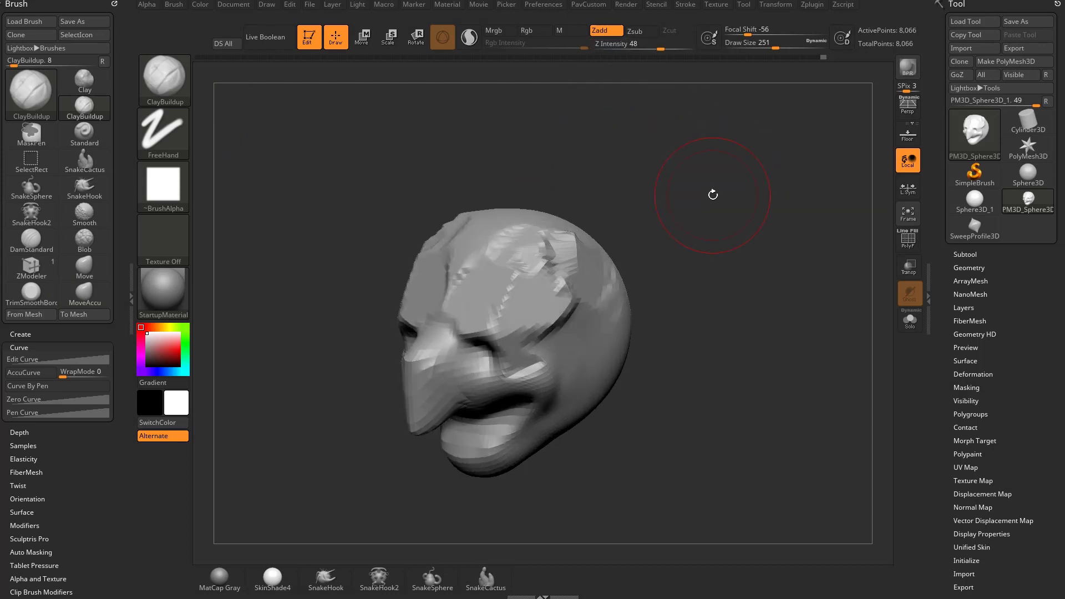
mouse_move(657, 279)
mouse_down()
mouse_move(621, 272)
mouse_move(582, 312)
mouse_move(679, 293)
mouse_move(597, 322)
mouse_move(604, 299)
mouse_up()
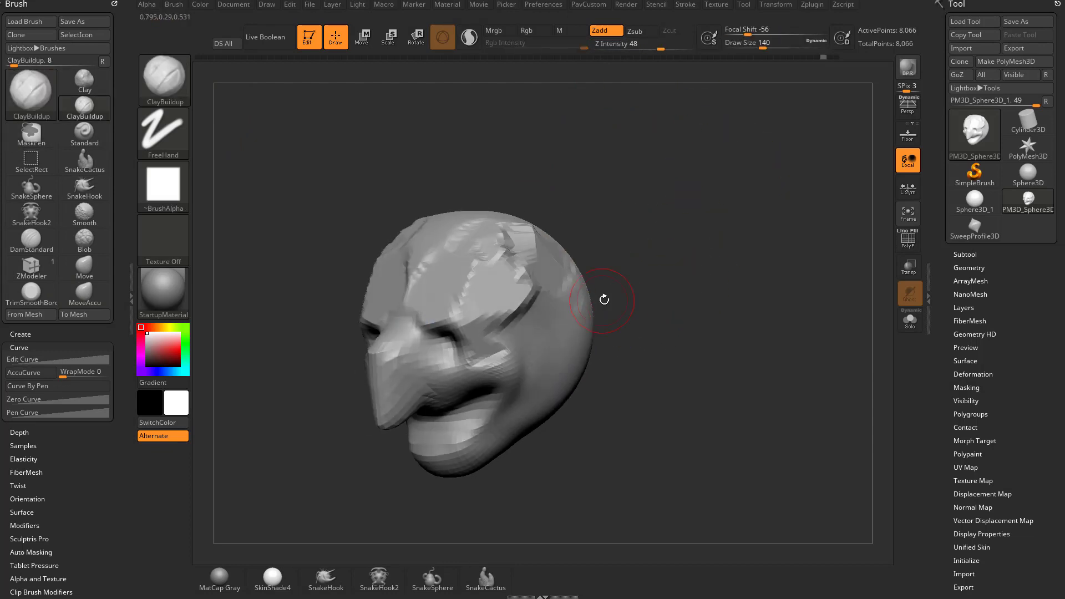
- Lower the ClayBuildup brush's Z Intensity to 19 and build up clay strokes along the side and back of the head
drag(665, 45, 636, 47)
drag(670, 231, 647, 238)
mouse_move(582, 280)
mouse_down()
mouse_move(540, 345)
mouse_move(598, 309)
mouse_move(701, 287)
mouse_move(684, 345)
mouse_up()
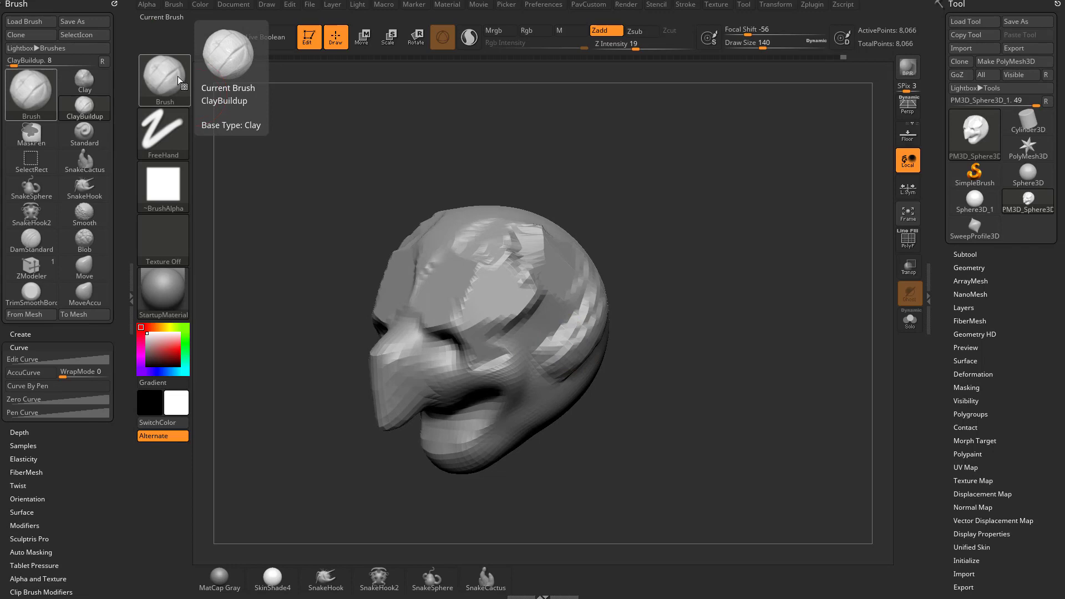
- Save the modified ClayBuildup brush preset in the ZData\BrushPresets folder of ZBrush 2018
click(174, 5)
click(261, 25)
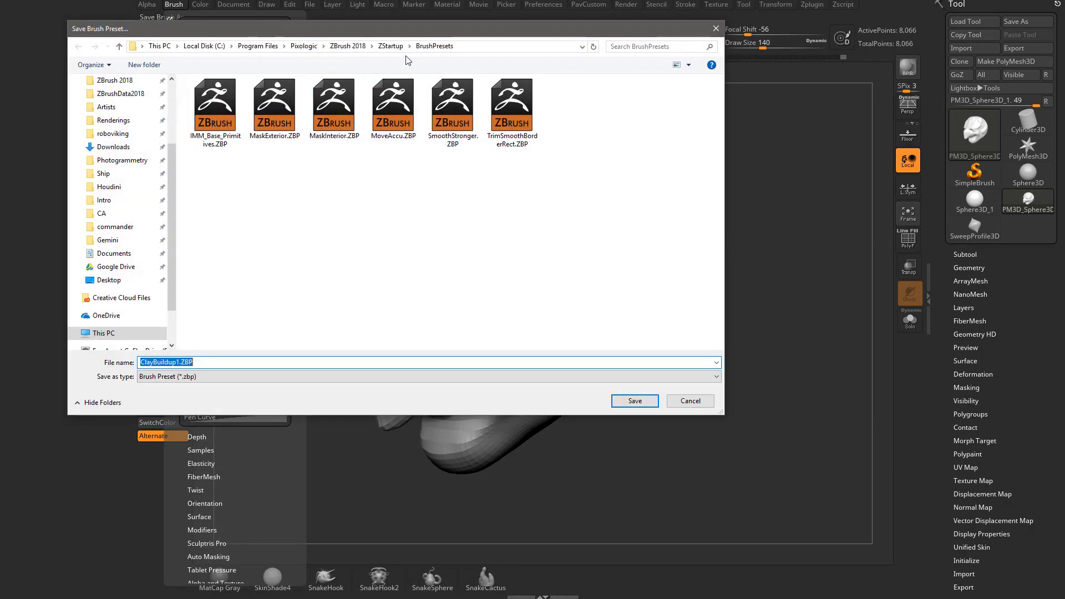
click(349, 47)
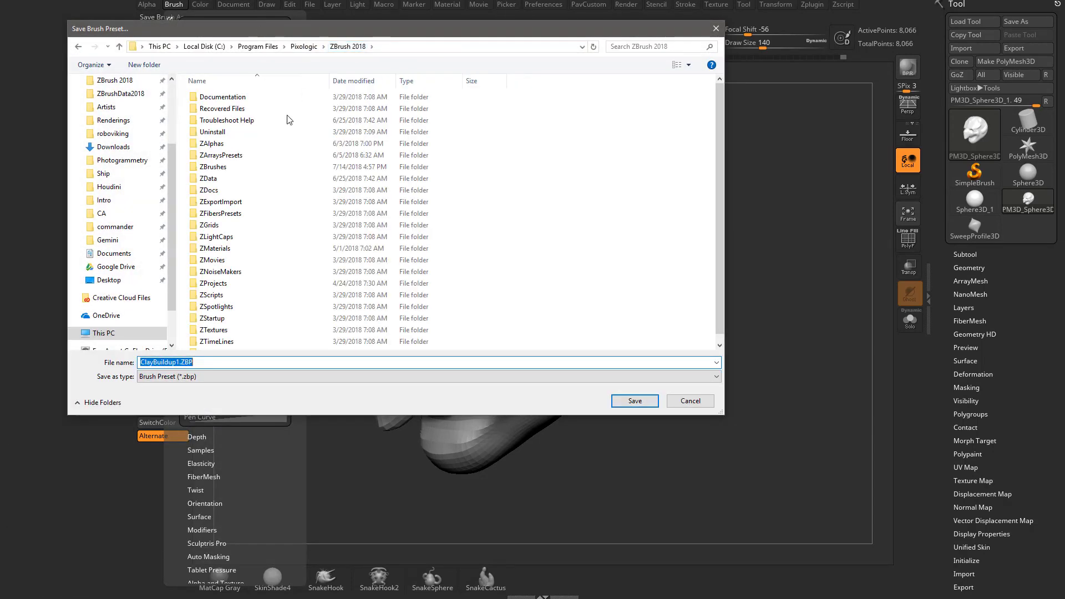
double_click(238, 178)
double_click(248, 121)
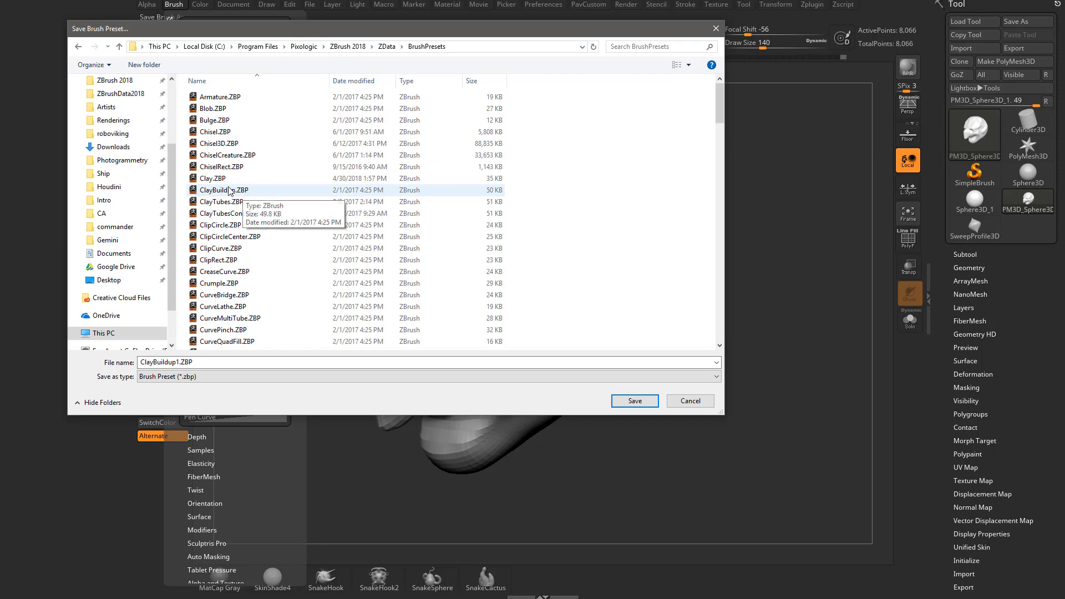
click(634, 401)
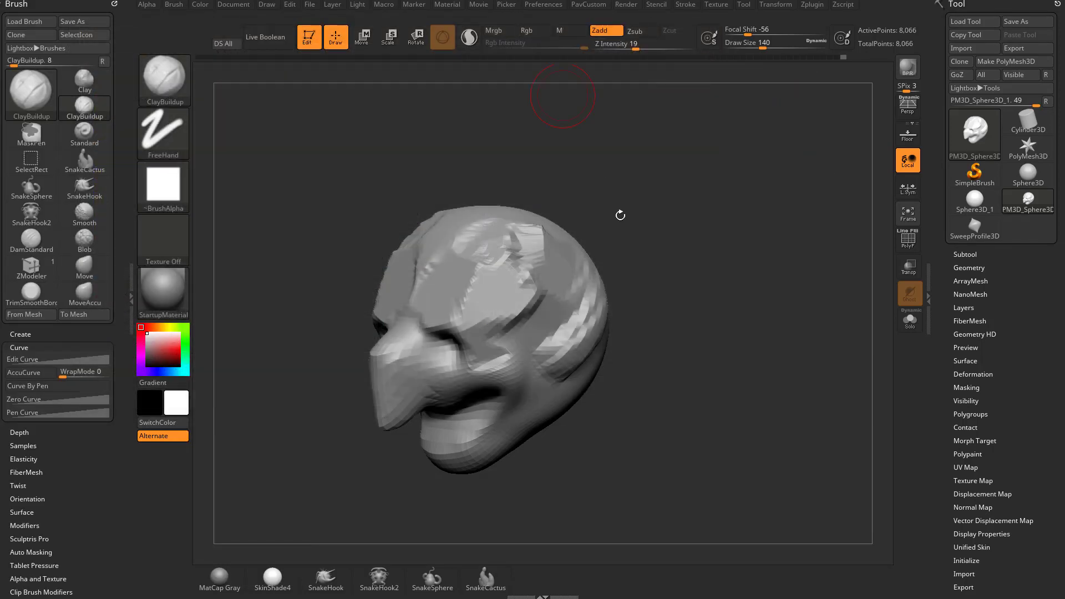
drag(686, 215, 678, 219)
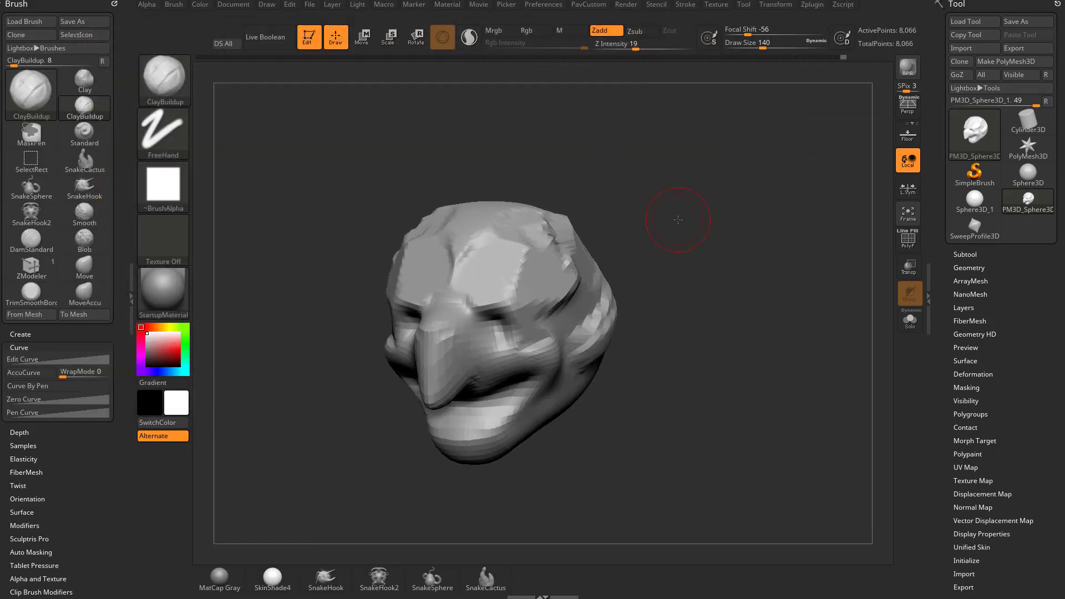